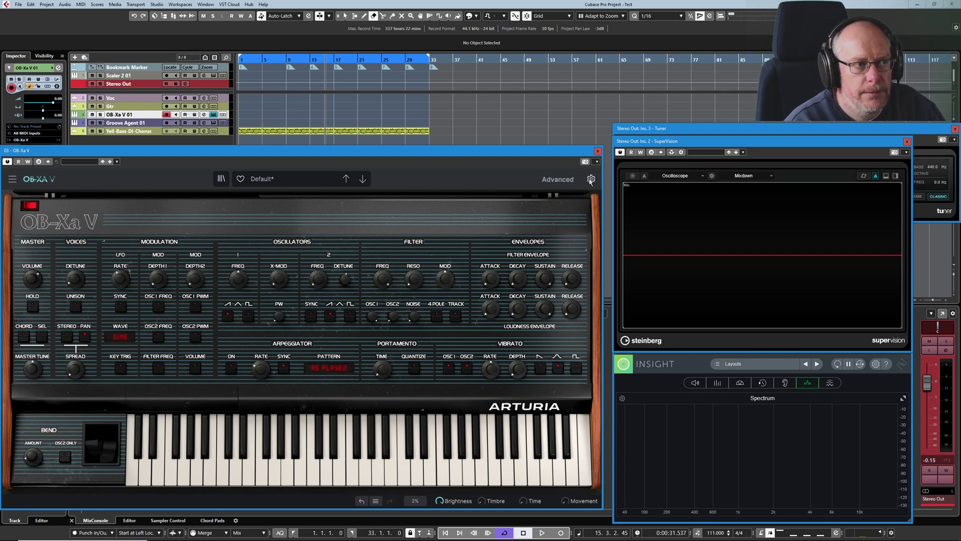
Open the synth's MIDI settings and map the filter envelope's Attack to CC 22 and Decay to CC 23.
click(591, 178)
click(652, 206)
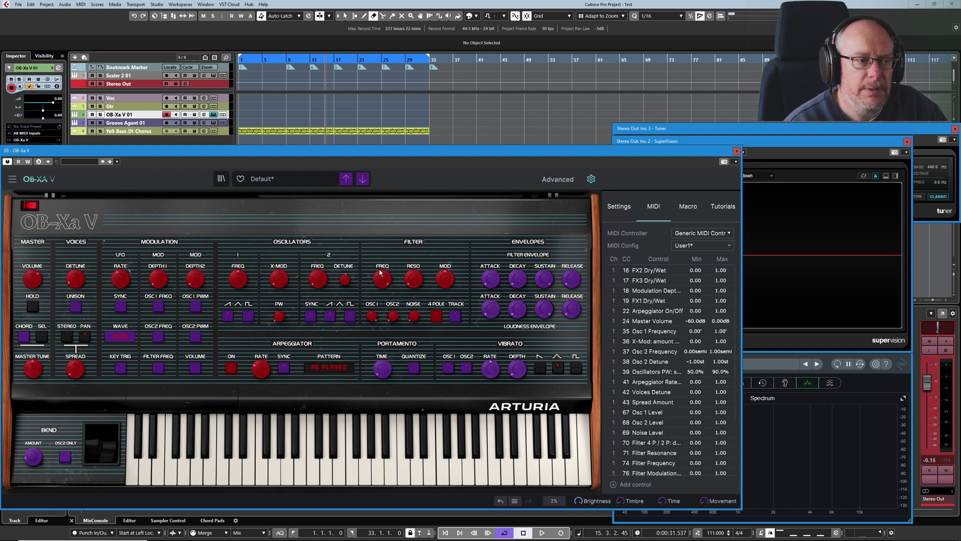
mouse_move(386, 279)
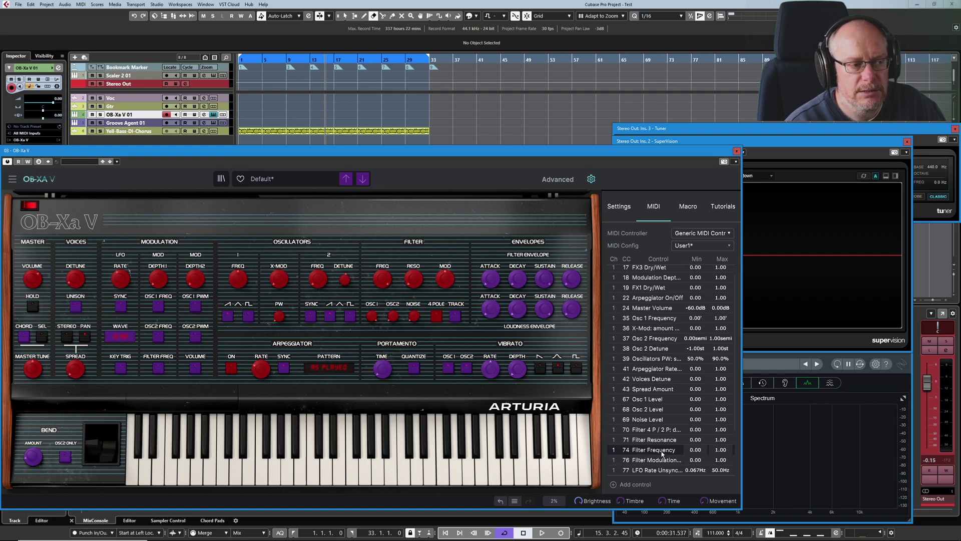
click(413, 277)
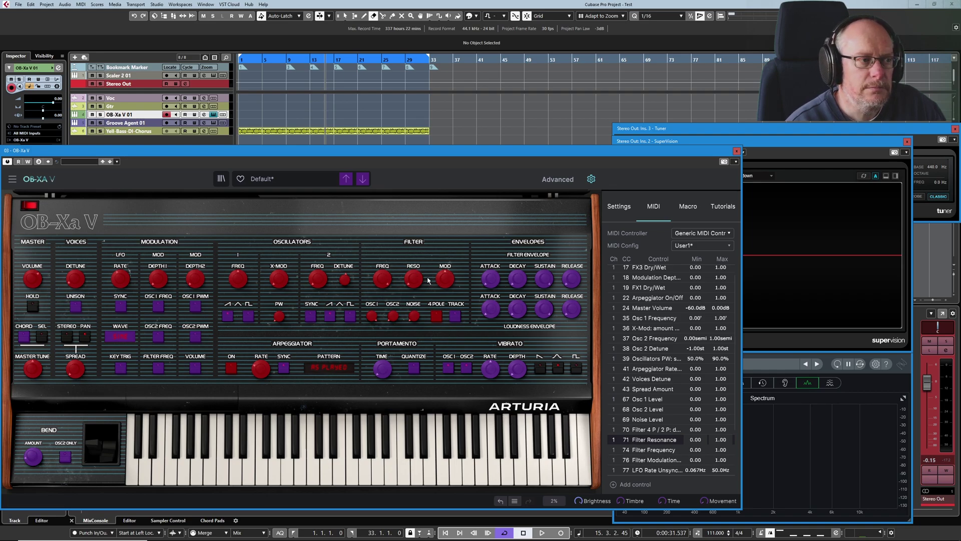
click(491, 279)
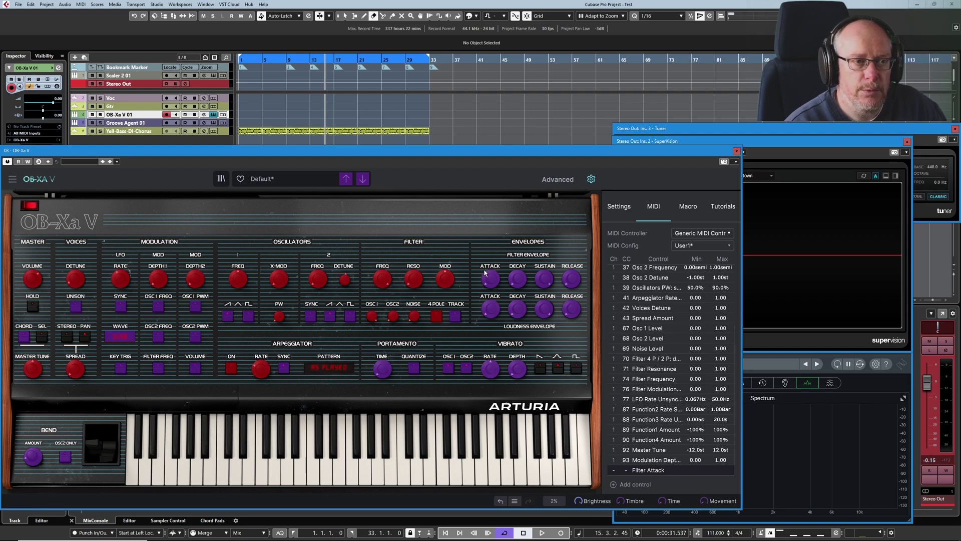
mouse_move(489, 278)
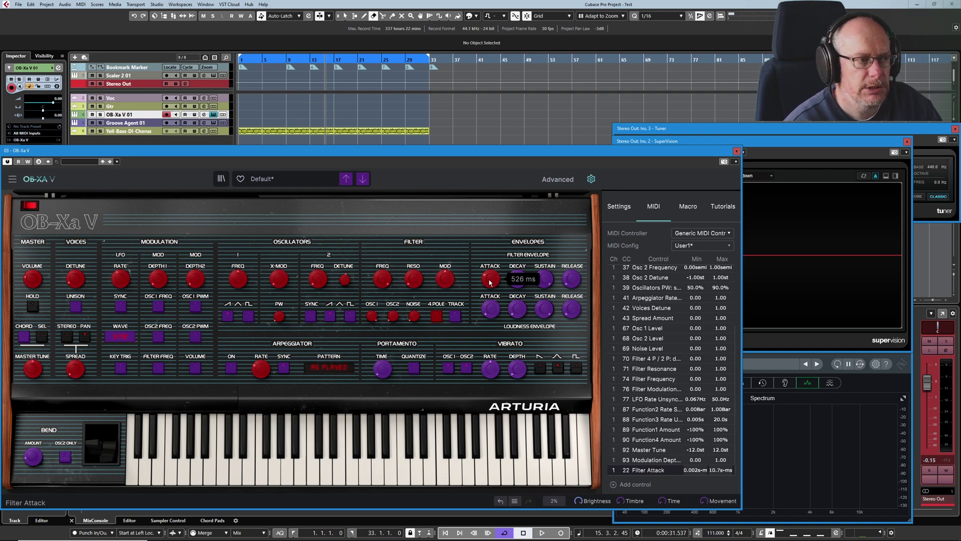
click(519, 280)
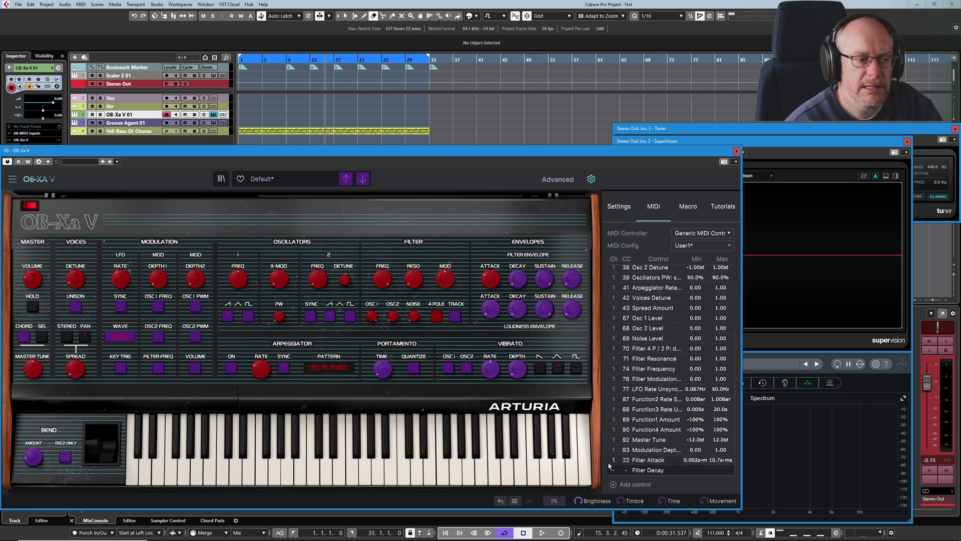
mouse_move(378, 374)
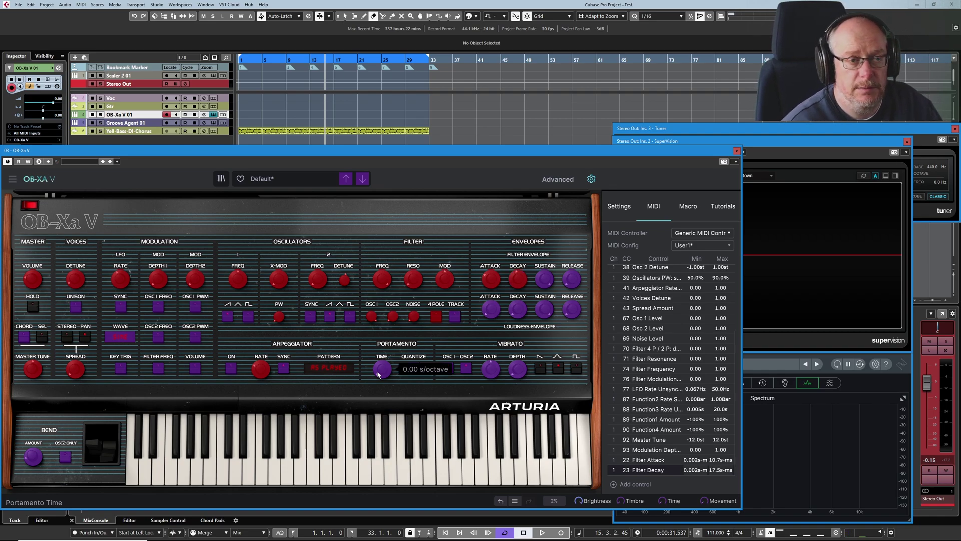
Close and reopen the MIDI mapping settings, clear the Filter Decay assignment, and learn it again on CC 23.
click(570, 179)
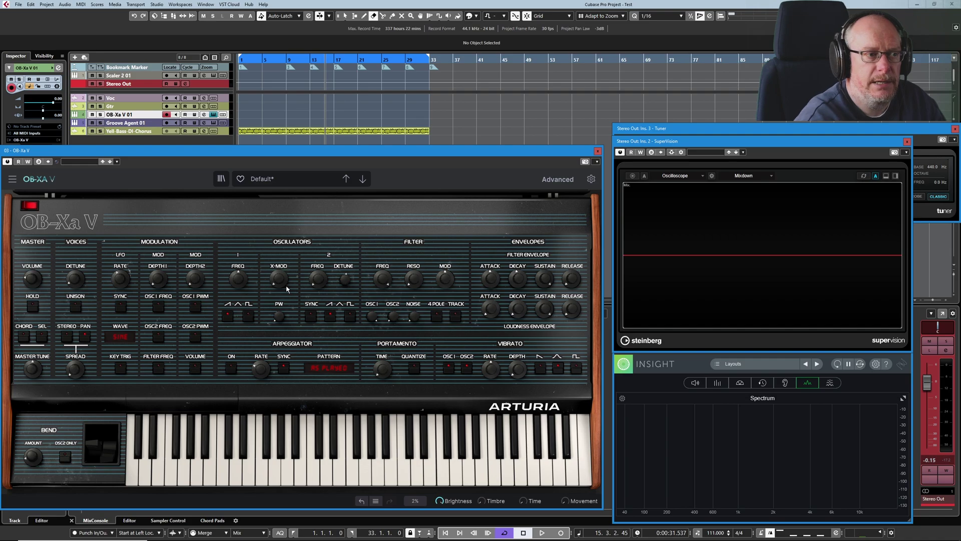
click(590, 179)
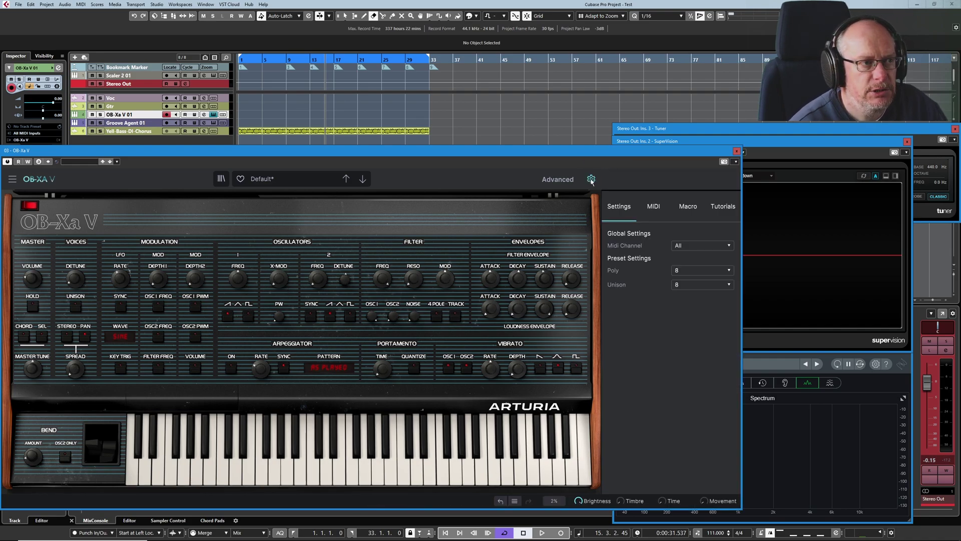
click(653, 206)
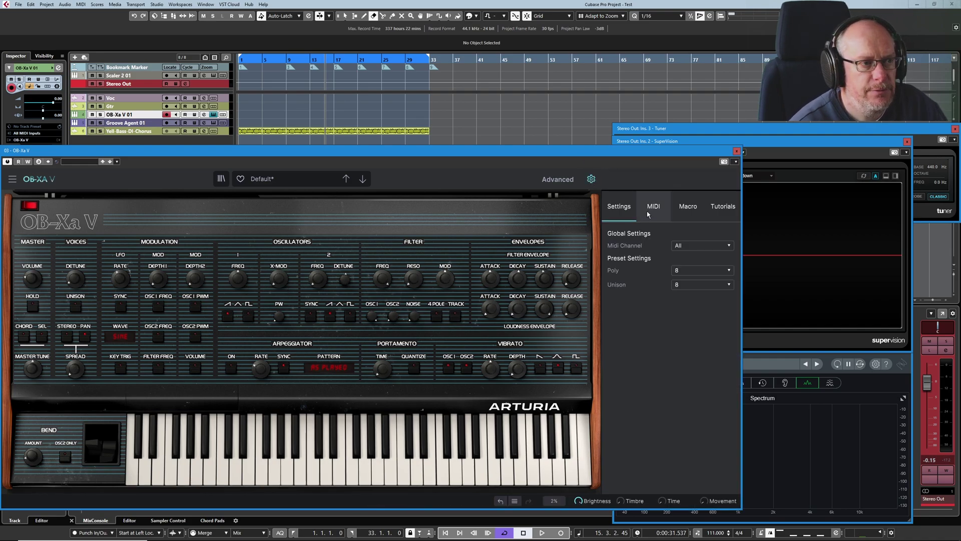
click(518, 279)
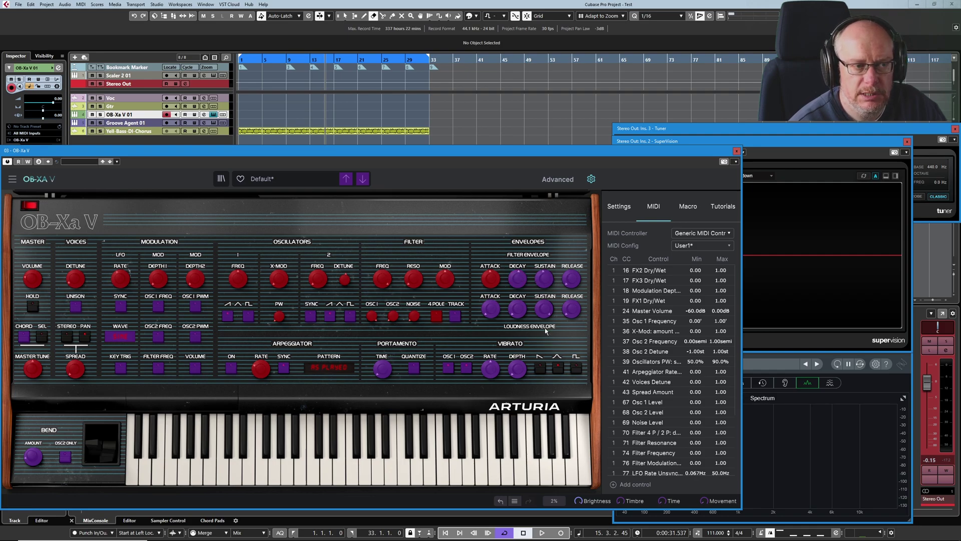
click(518, 279)
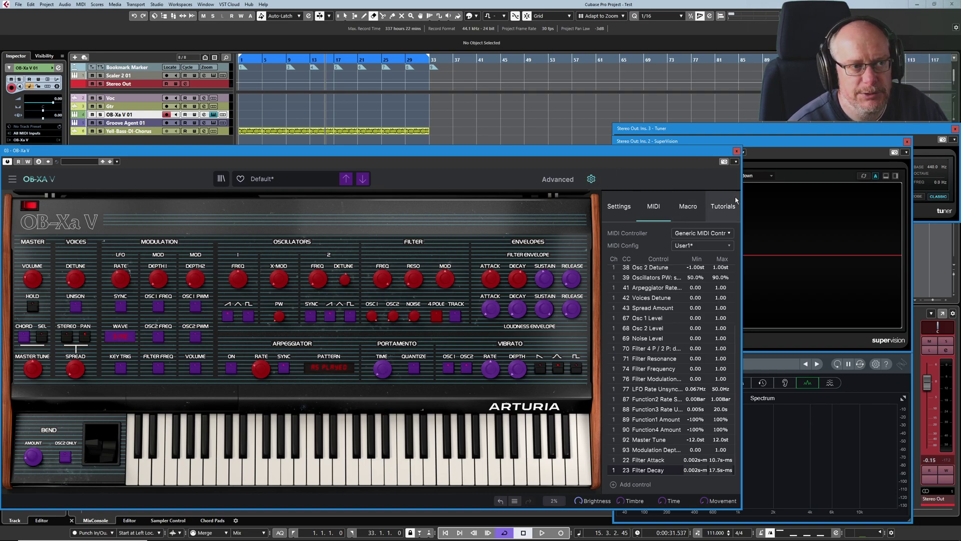
Open the Brightness macro's settings and sweep its knob to audition its control of Filter Frequency.
click(693, 209)
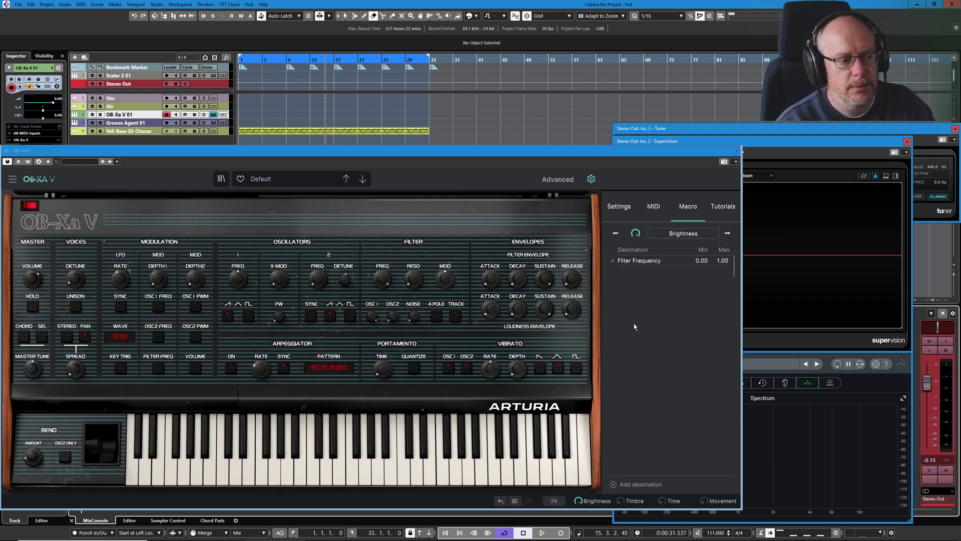
mouse_move(578, 499)
mouse_down()
mouse_move(579, 521)
mouse_move(578, 490)
mouse_up()
mouse_move(579, 500)
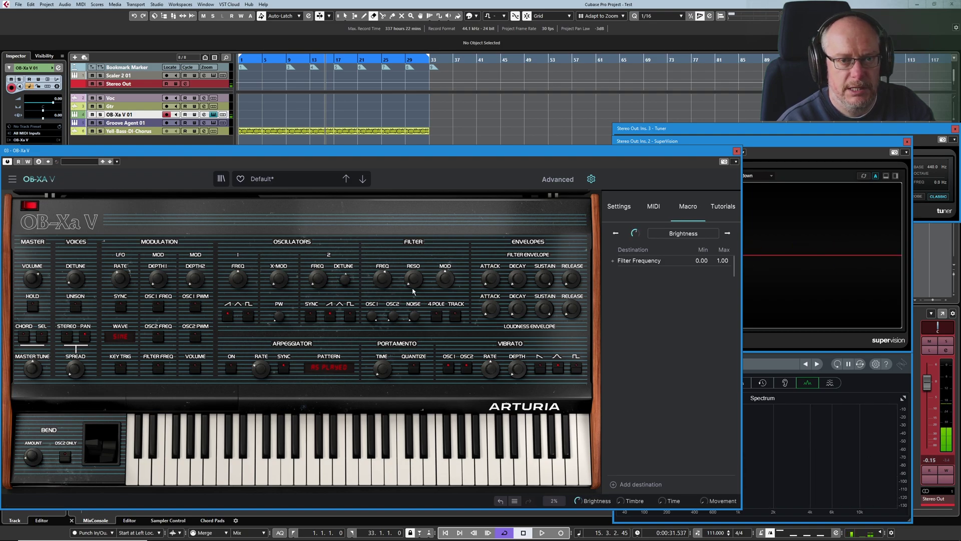
mouse_move(406, 286)
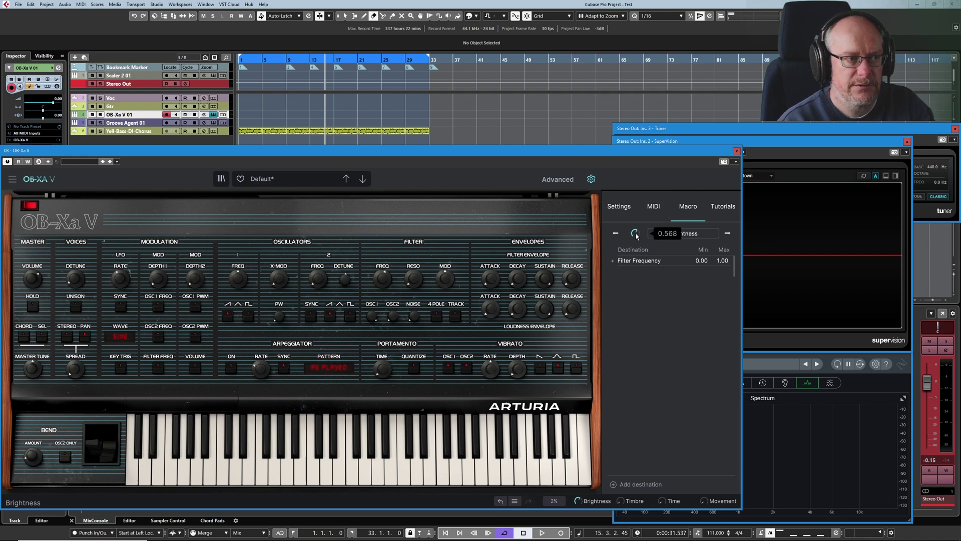
mouse_move(635, 233)
mouse_down()
mouse_move(635, 278)
mouse_move(639, 233)
mouse_up()
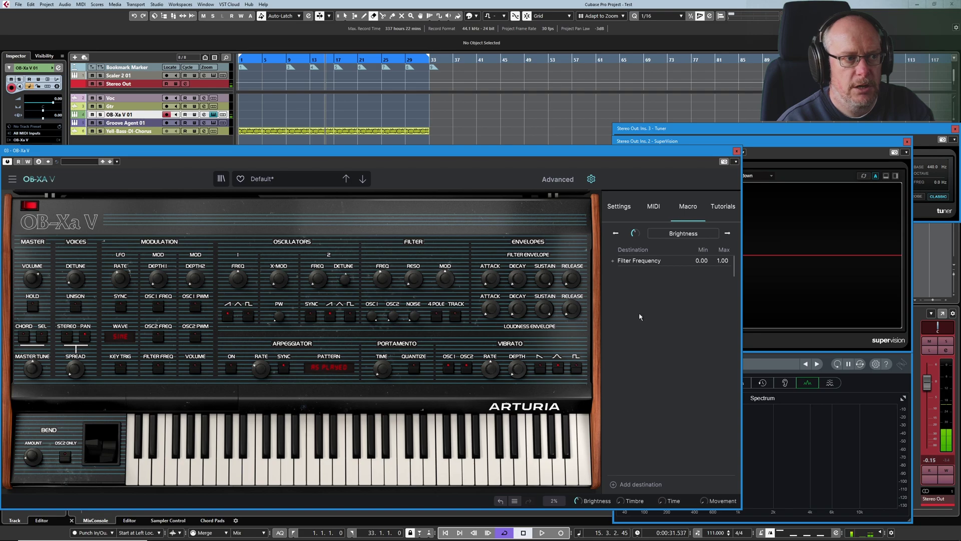
Open the Timbre macro, raise its knob to audition Filter Resonance, and return it to zero.
click(726, 234)
mouse_move(637, 237)
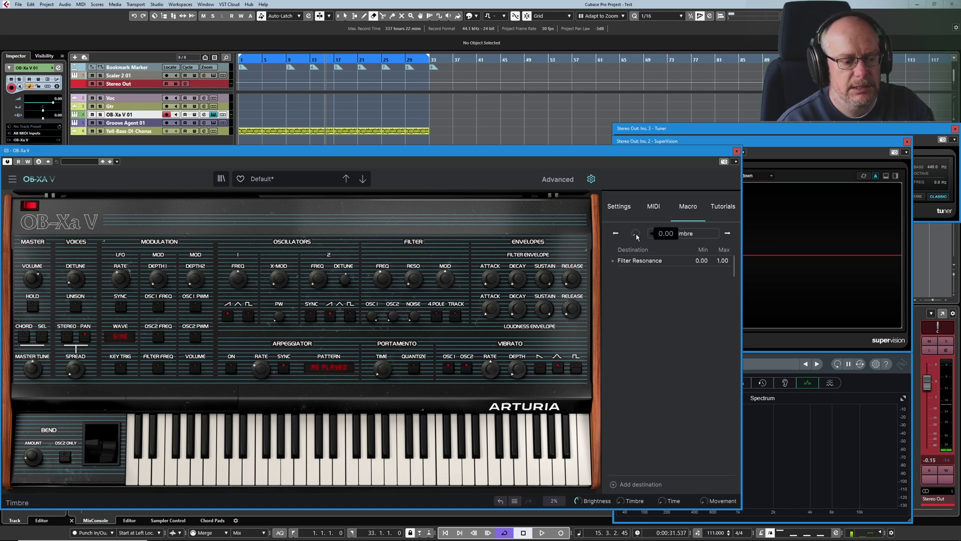
drag(636, 236, 635, 274)
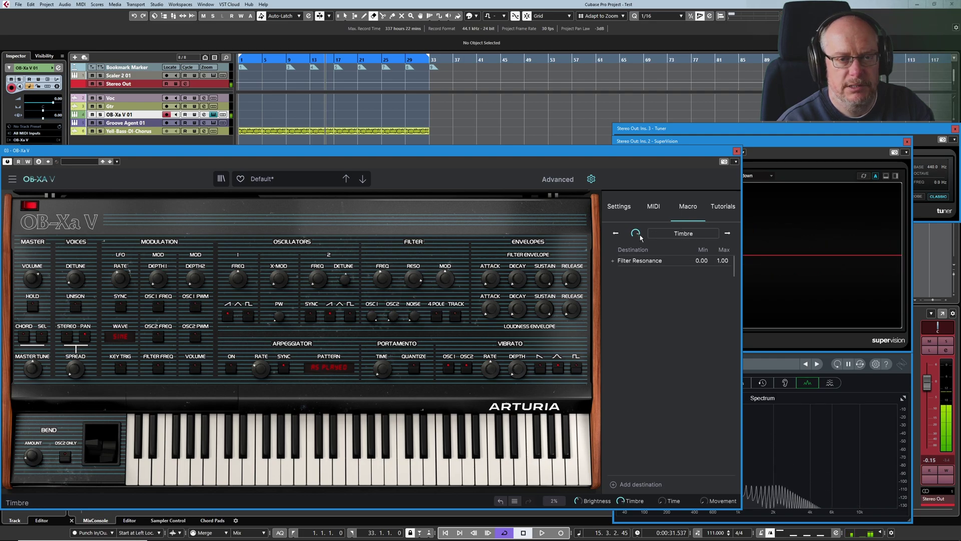
drag(635, 234, 635, 235)
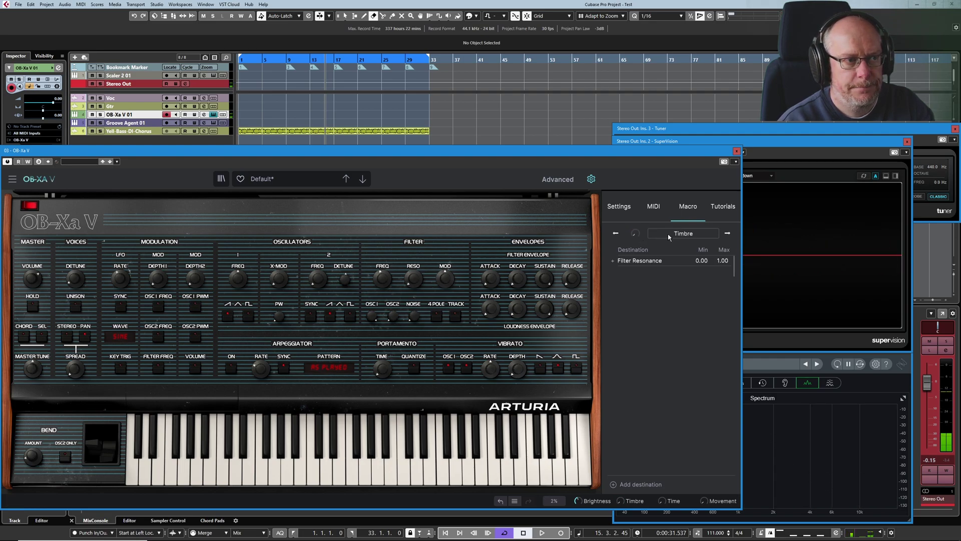
Return to the Brightness macro, add Osc 2 Frequency as a second destination, and test it with the macro knob.
click(615, 233)
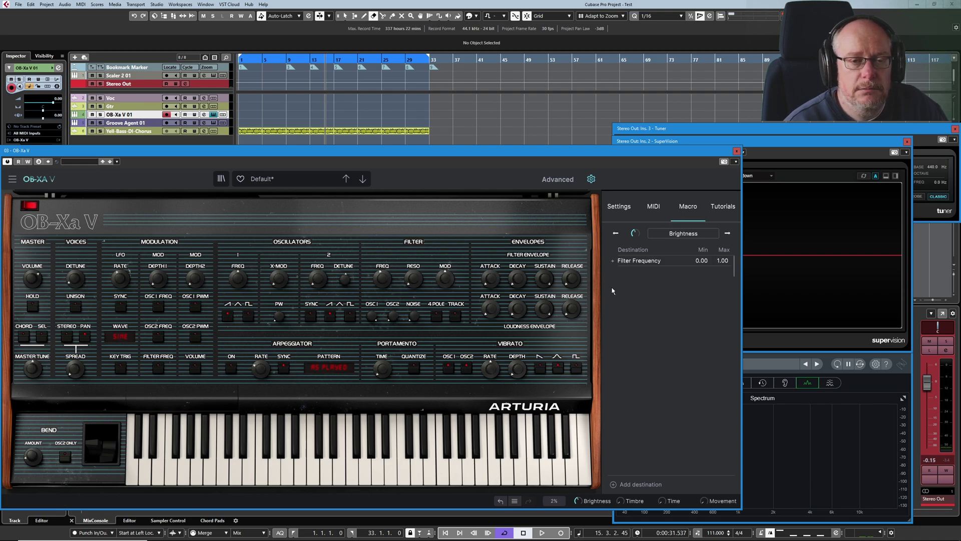
click(634, 484)
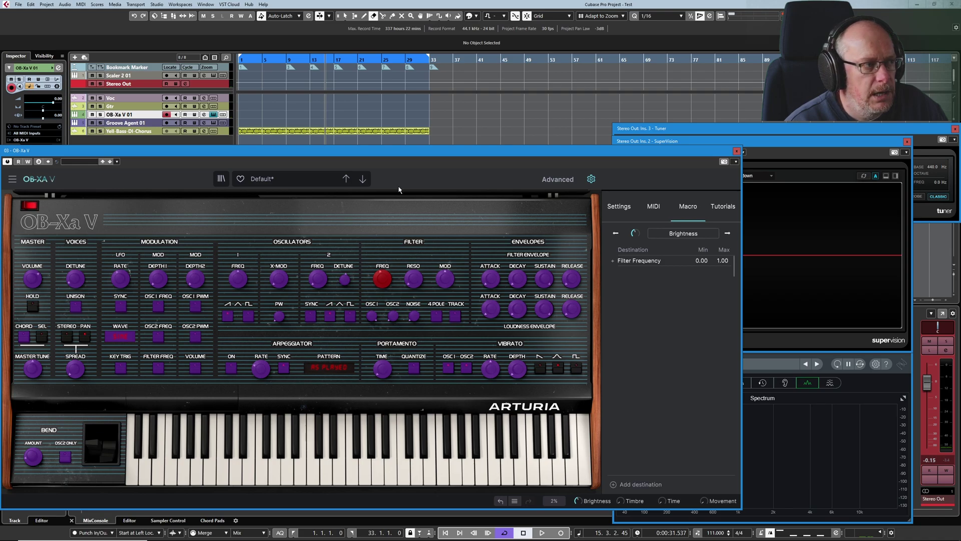
click(318, 279)
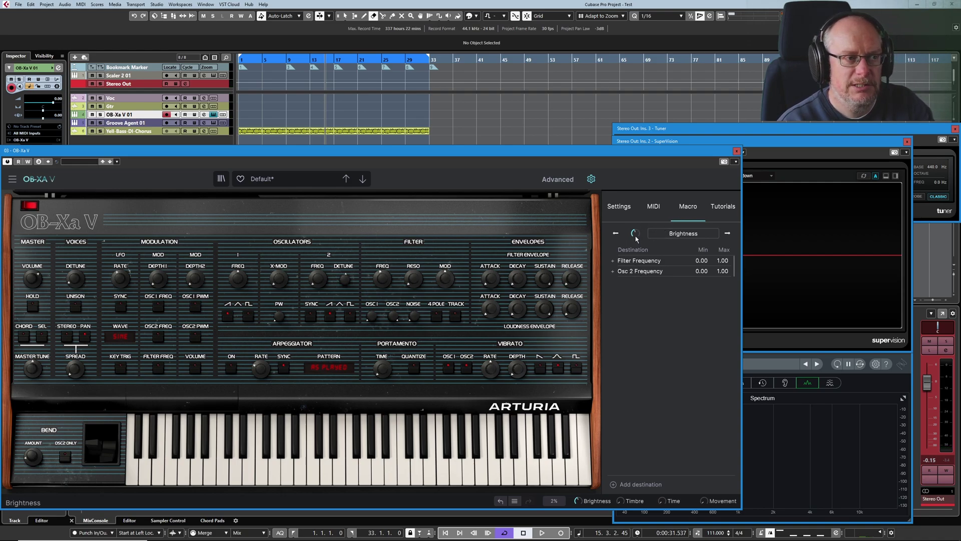
mouse_move(635, 234)
mouse_down()
mouse_move(635, 214)
mouse_move(636, 236)
mouse_up()
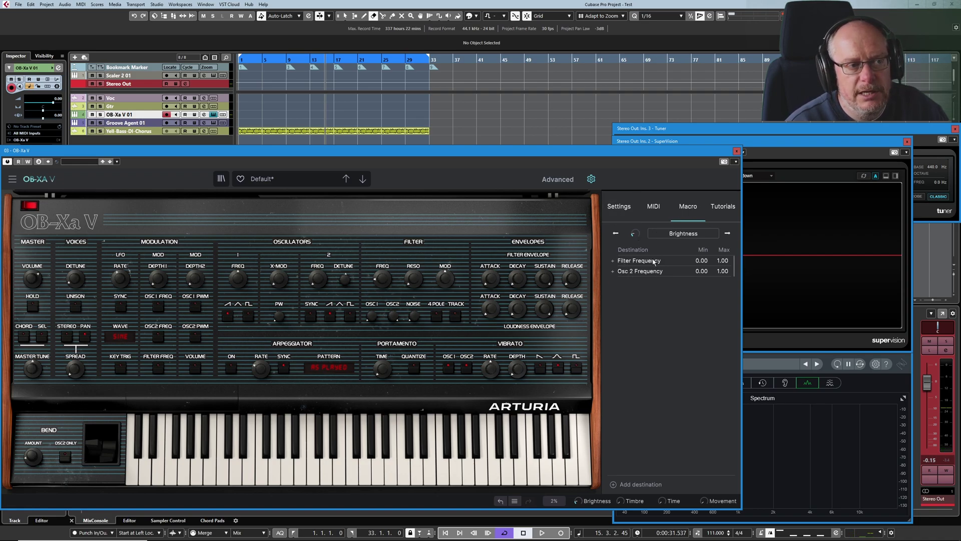
Expand the Osc 2 Frequency response curve and add breakpoints for an early peak, a middle dip and a low point before the final rise.
click(612, 272)
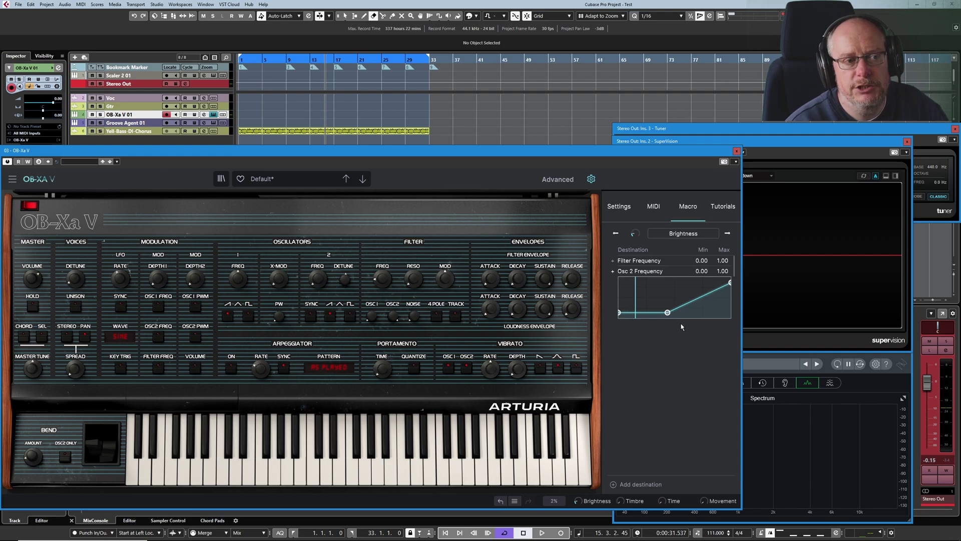
click(647, 292)
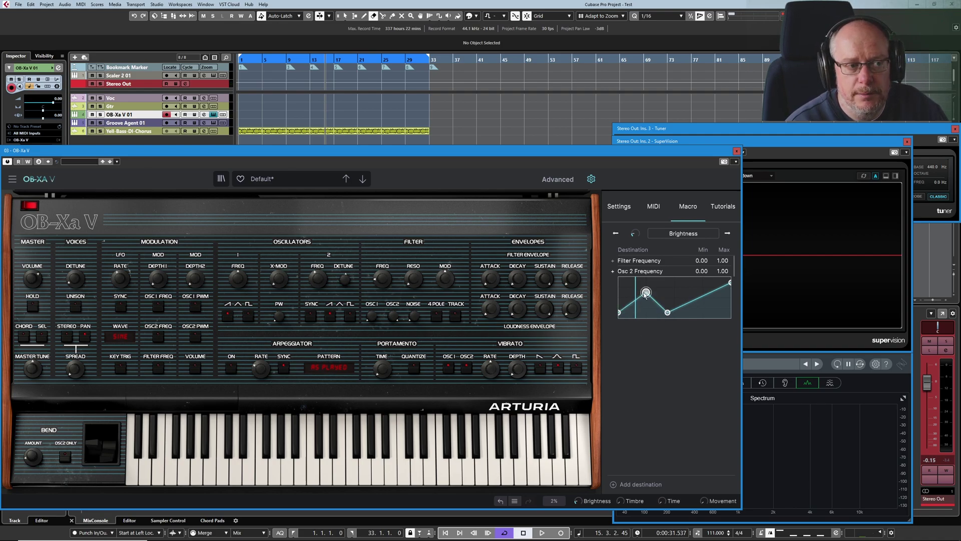
click(706, 308)
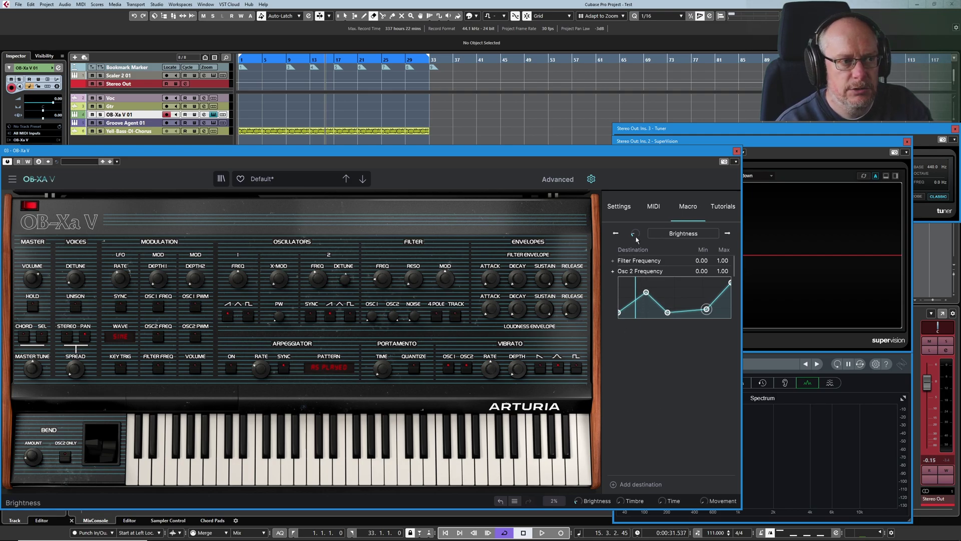
Sweep the Brightness macro up and down to audition the reshaped Osc 2 Frequency curve.
mouse_move(634, 233)
mouse_down()
mouse_move(634, 250)
mouse_move(635, 162)
mouse_up()
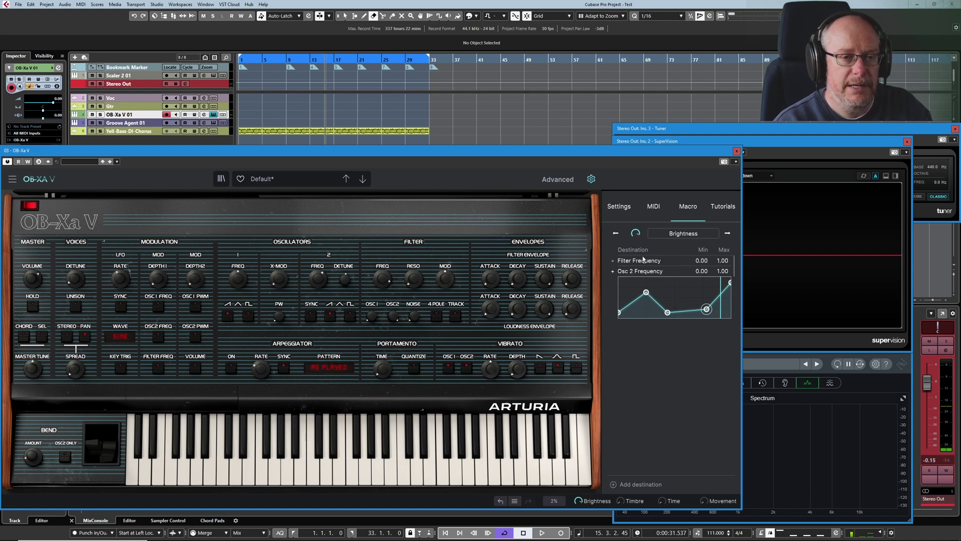
drag(635, 232, 635, 267)
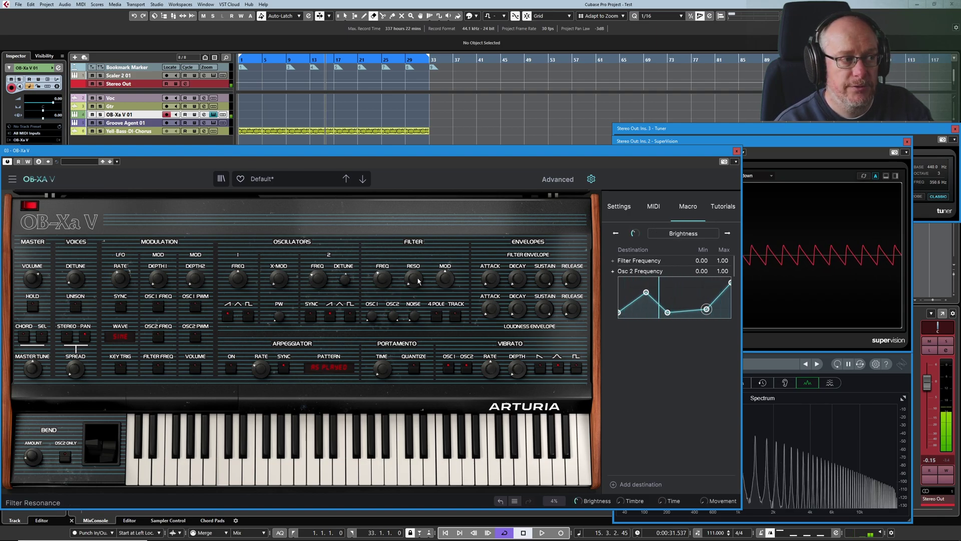
drag(635, 234, 635, 238)
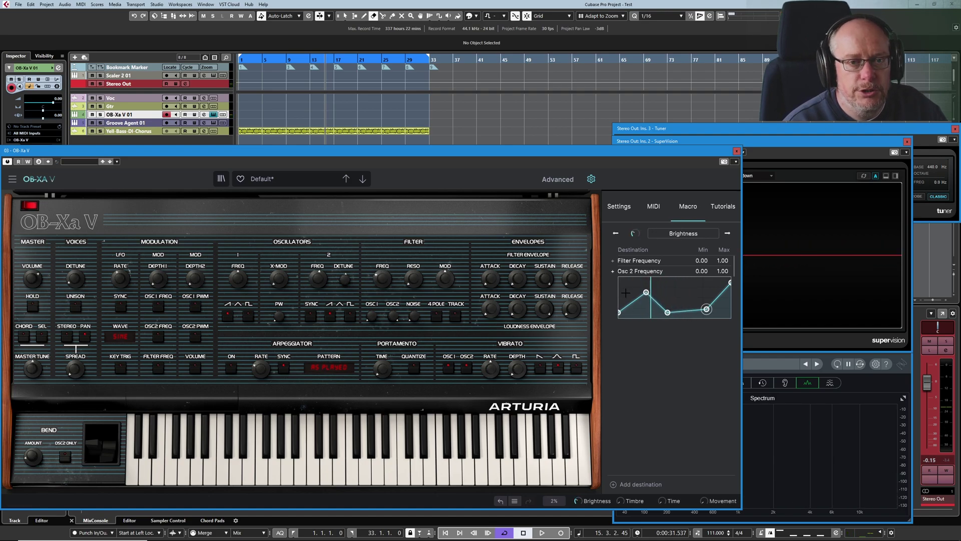
Delete the Filter Frequency destination from the Brightness macro.
right_click(645, 261)
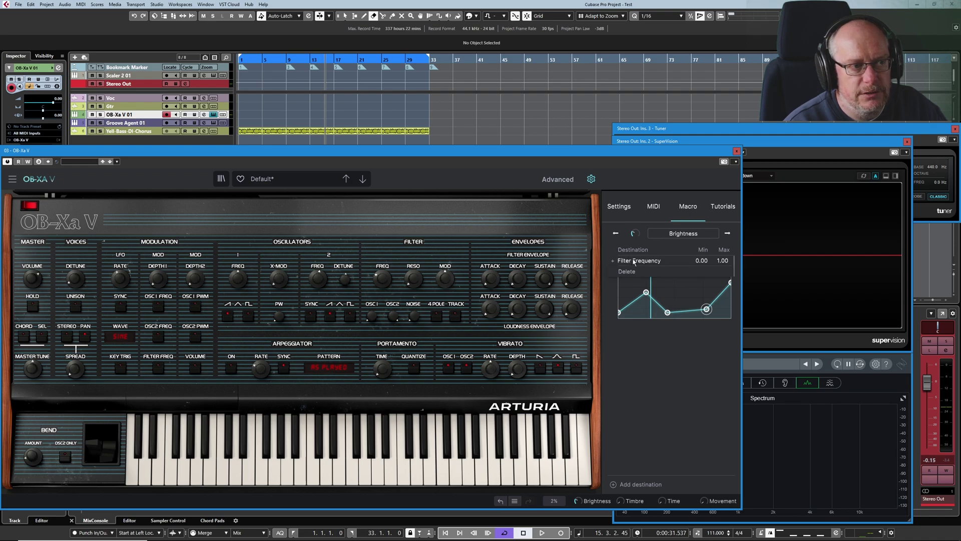
click(643, 349)
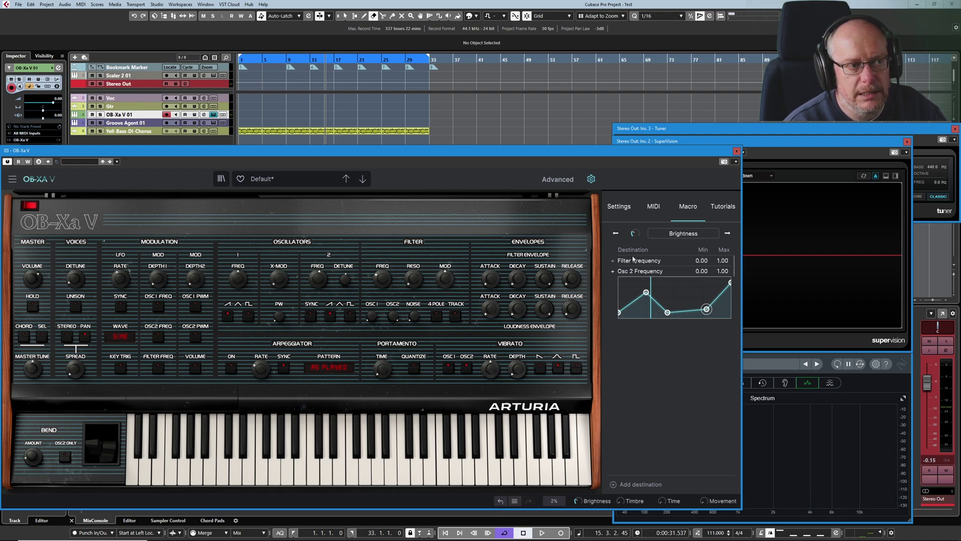
right_click(633, 261)
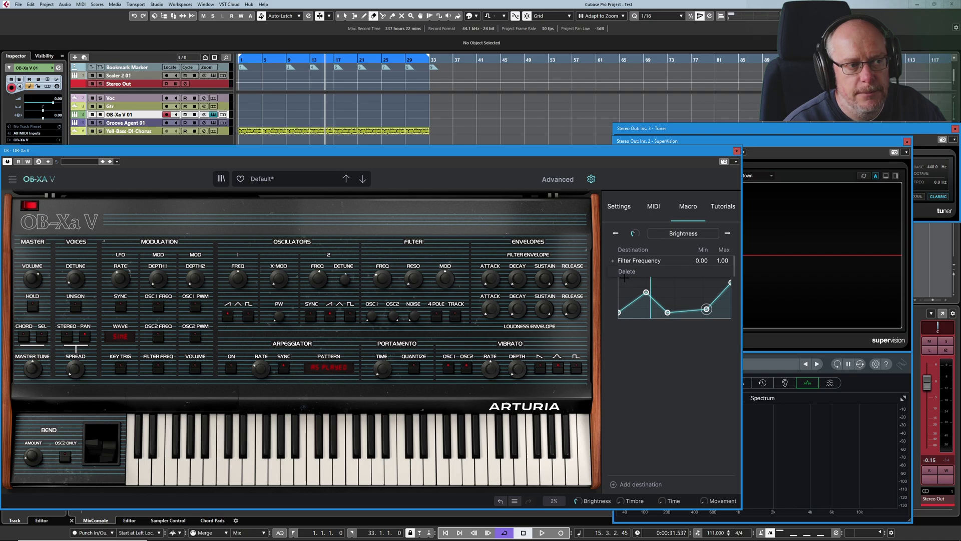
click(627, 272)
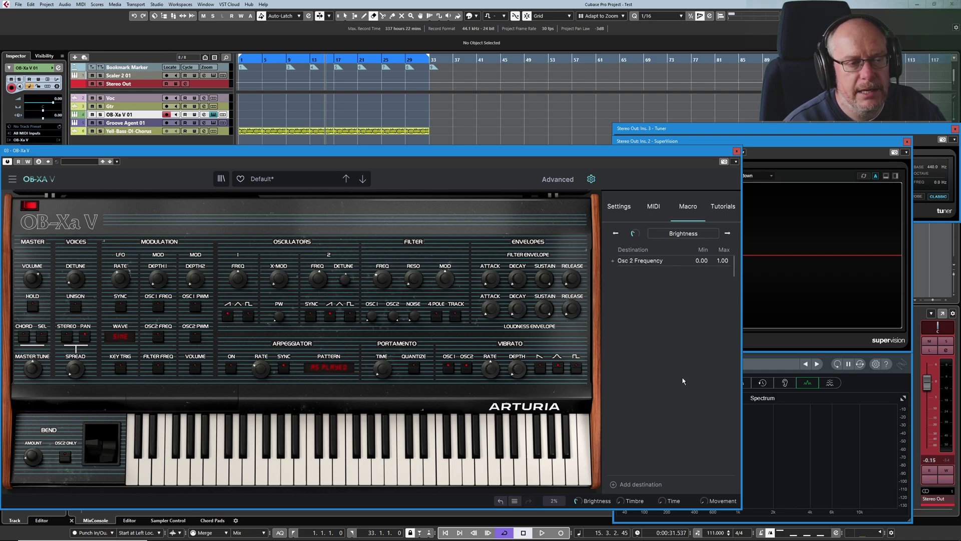
Expand the Osc 2 Frequency curve and remove its early peak and middle dip breakpoints.
click(613, 261)
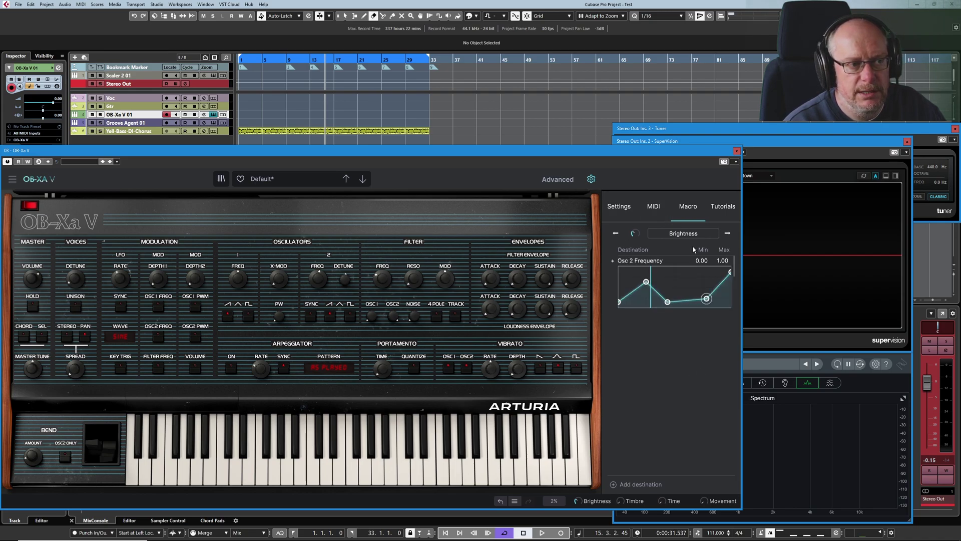
right_click(646, 281)
double_click(667, 302)
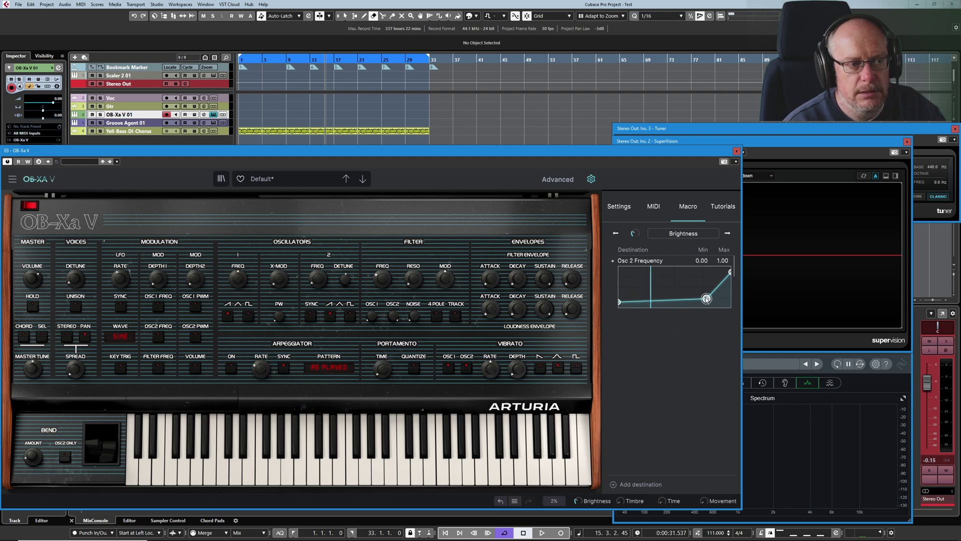
Remove the last low breakpoint from the Osc 2 Frequency curve and vary the Osc 2 Frequency knob to shift the macro range.
double_click(706, 298)
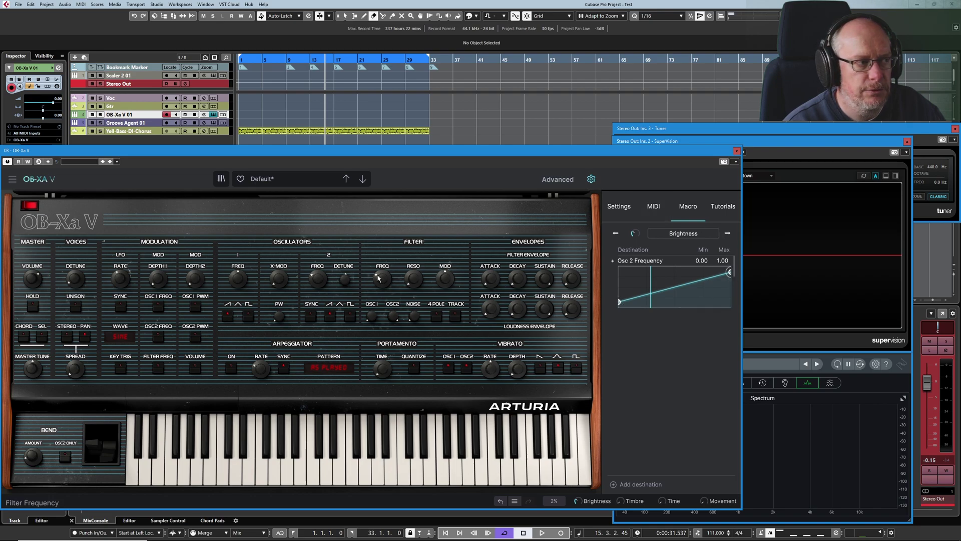
drag(317, 277, 318, 279)
drag(729, 272, 729, 274)
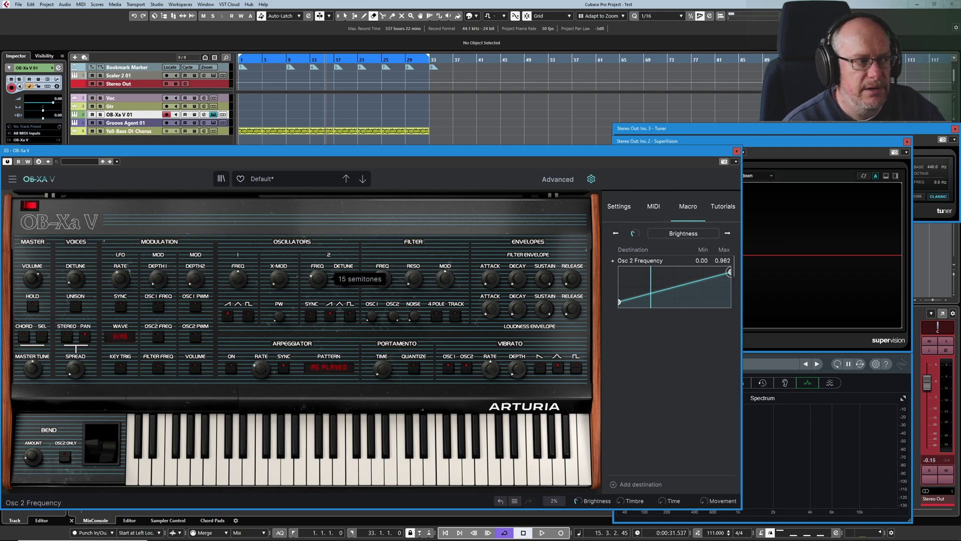
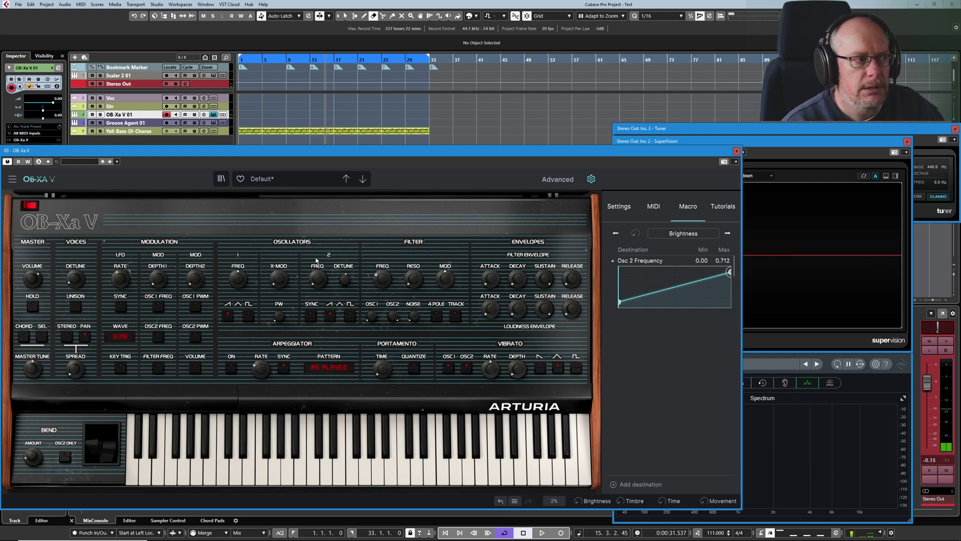
drag(318, 278, 317, 258)
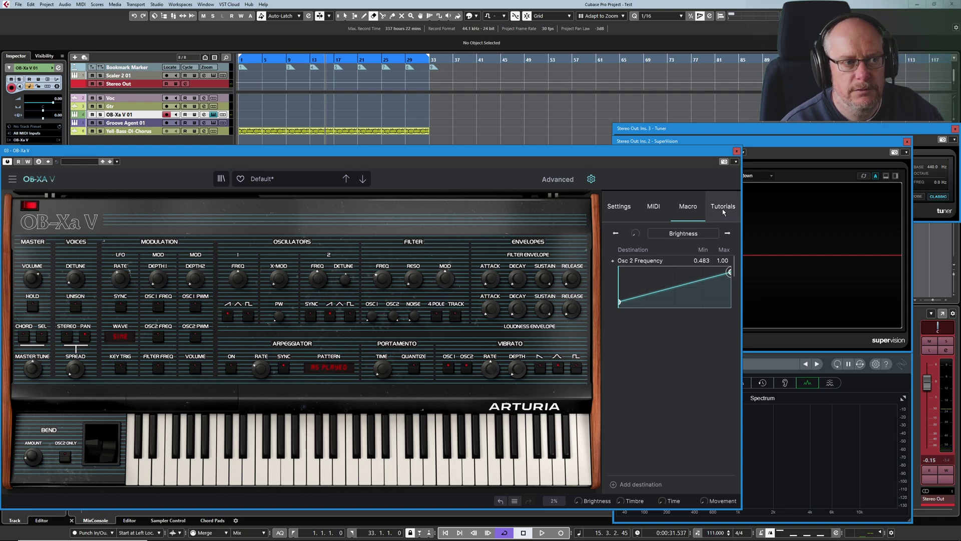
Flatten the curve by raising its start point to the maximum, and lower the Osc 2 Frequency knob to 0 semitones.
drag(620, 302, 609, 269)
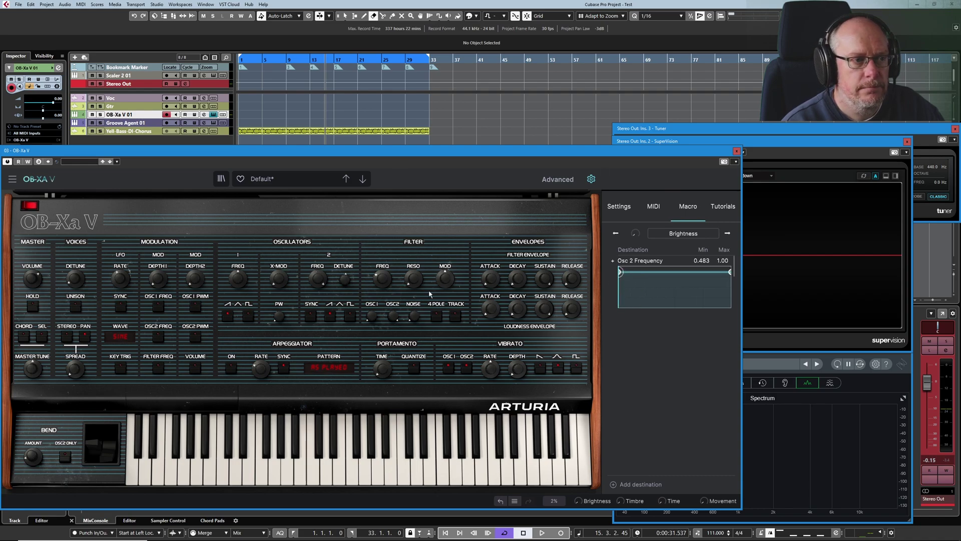
drag(317, 279, 317, 298)
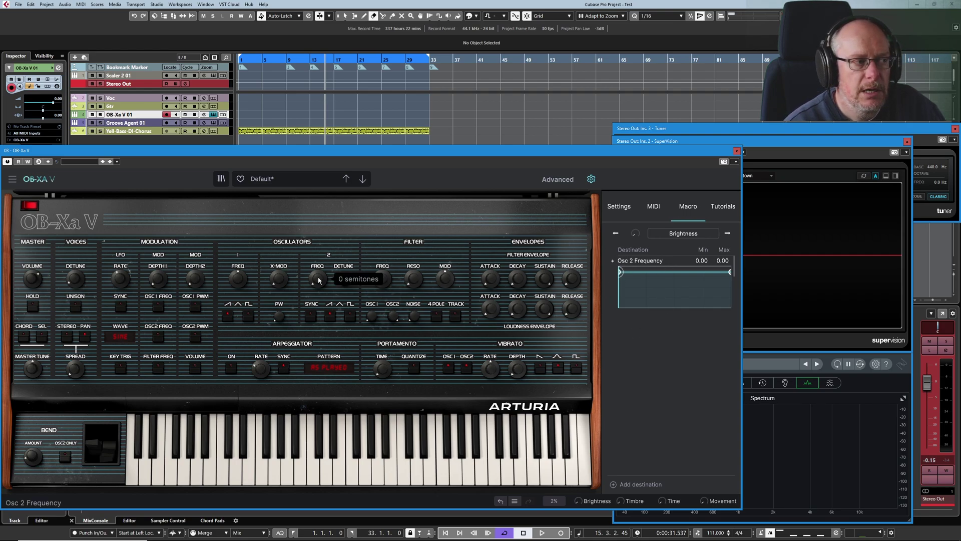
mouse_move(311, 285)
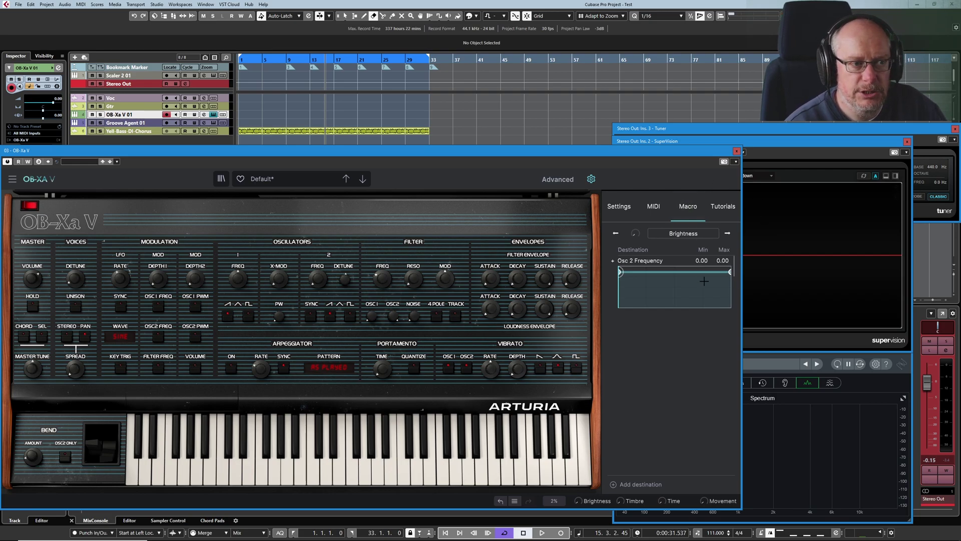
Return the curve's start point to the minimum and set the Osc 2 Frequency destination's Max to 1.00.
drag(620, 271, 620, 301)
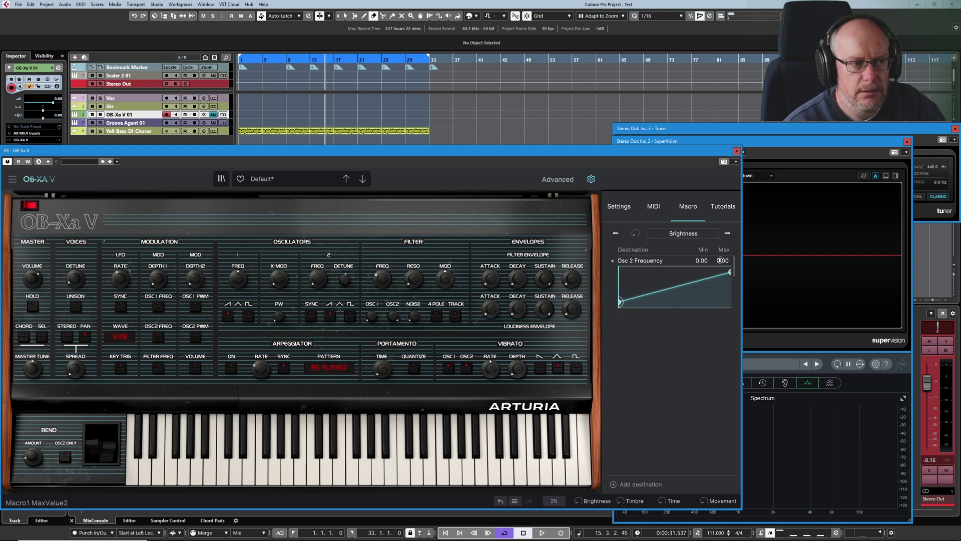
drag(721, 260, 721, 220)
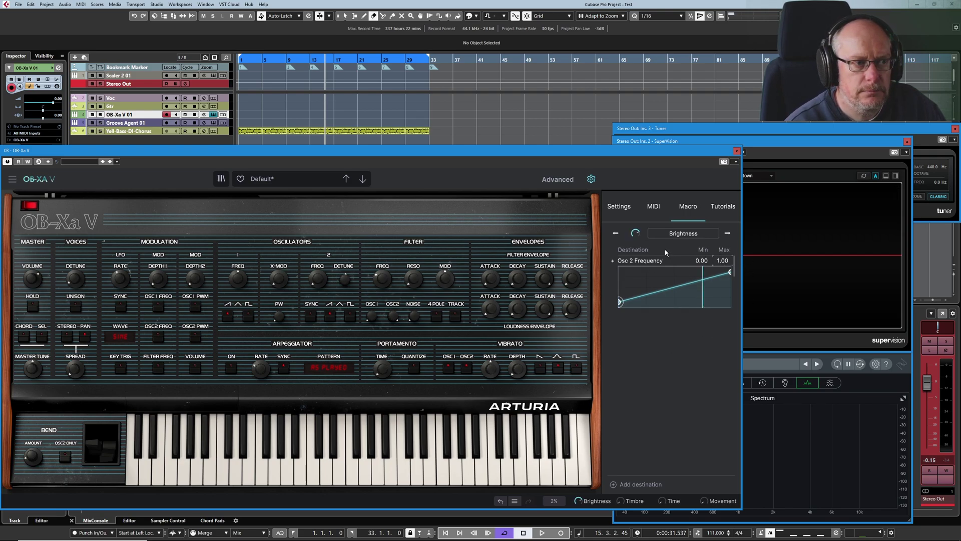
Sweep the Brightness macro down and back up to audition the straight Osc 2 Frequency curve.
drag(635, 234, 635, 275)
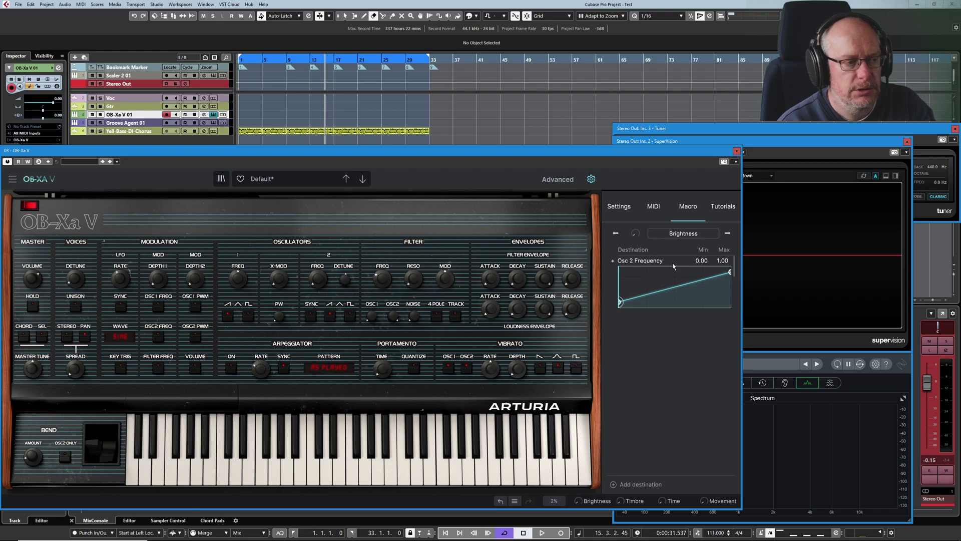
mouse_move(634, 233)
mouse_down()
mouse_move(635, 202)
mouse_move(635, 235)
mouse_move(634, 224)
mouse_up()
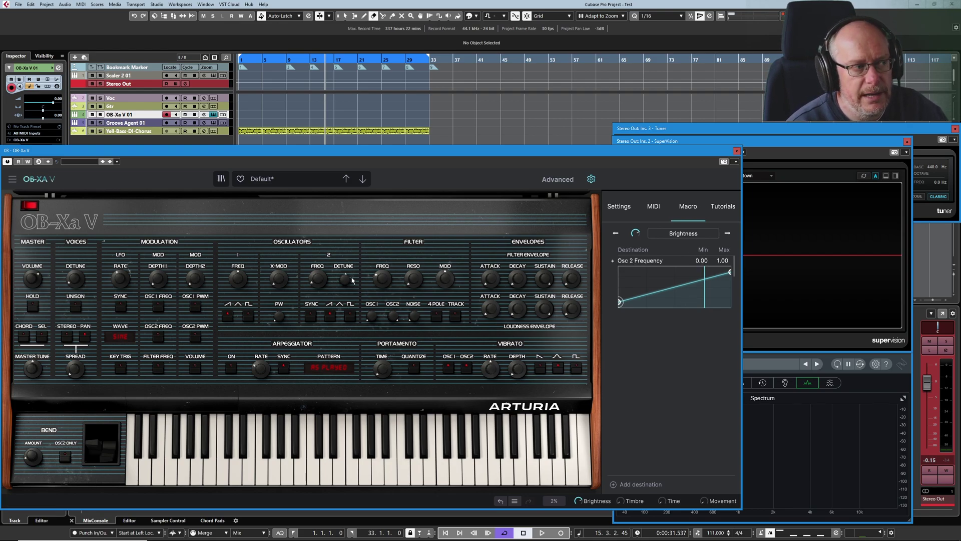
mouse_move(376, 278)
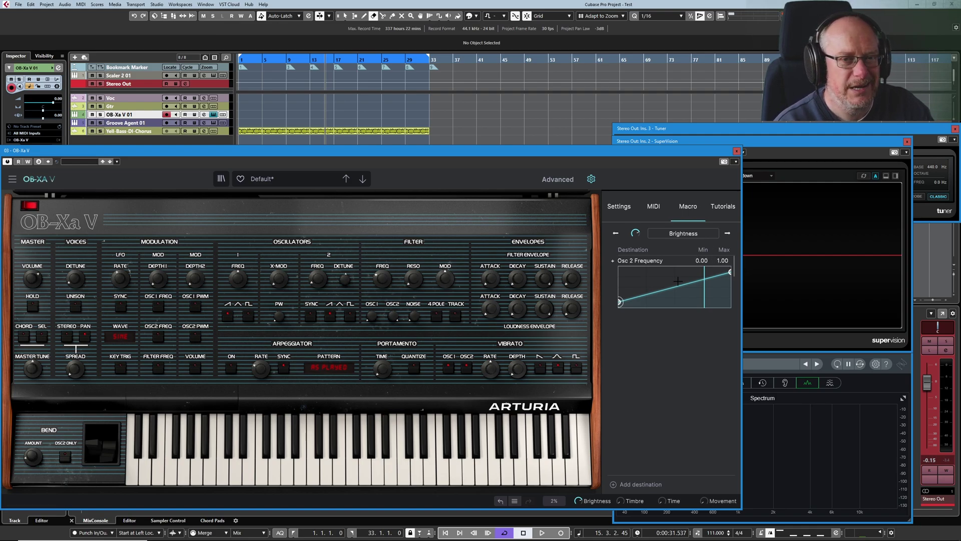
Add four alternating high and low breakpoints to the Osc 2 Frequency curve and set the destination's Min to 0.361 and Max to 0.584.
click(646, 278)
click(683, 298)
click(707, 273)
click(718, 300)
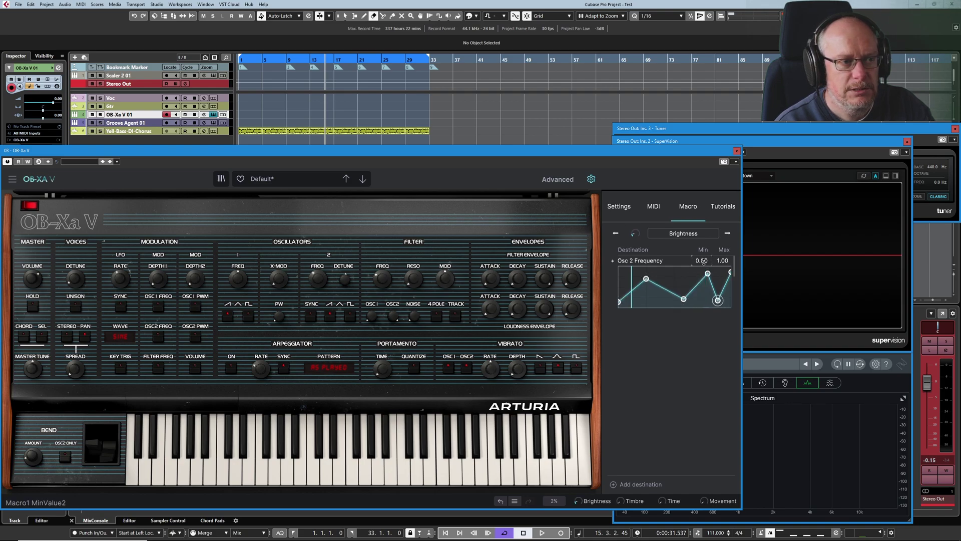
drag(717, 260, 718, 301)
drag(703, 261, 702, 225)
Add four more breakpoints between the existing peaks and dips, and raise the Osc 2 Frequency knob to shift the range up.
click(685, 286)
click(646, 300)
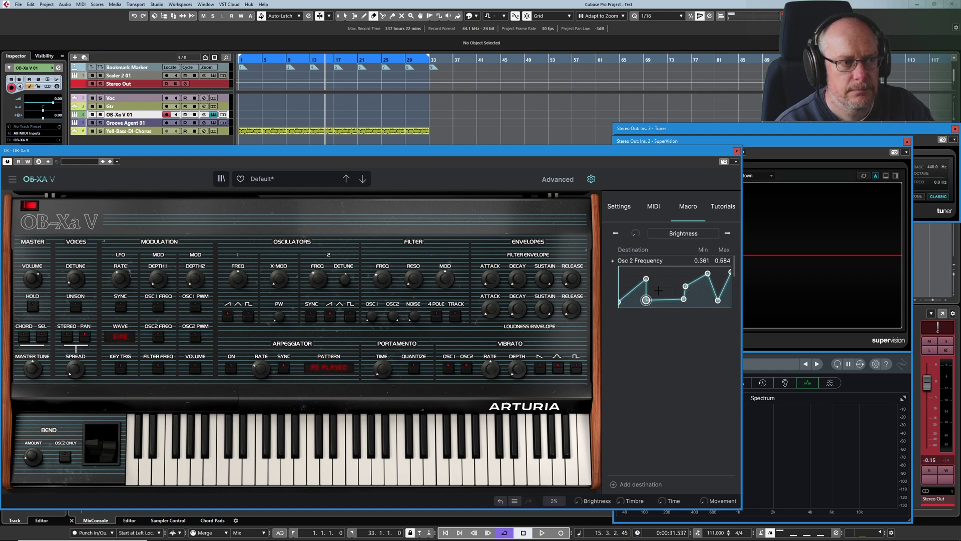
drag(318, 278, 318, 242)
click(697, 300)
click(666, 281)
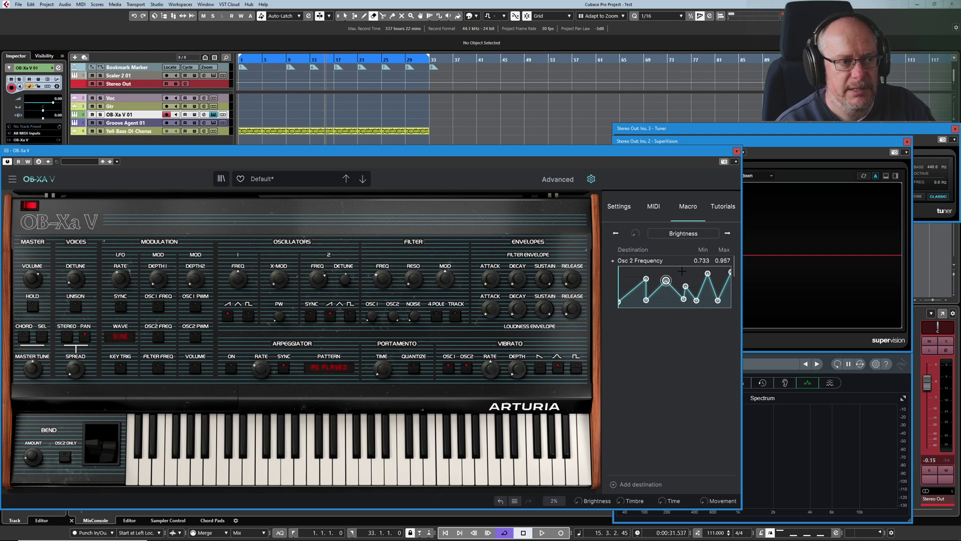
Lower the middle peak, add an early peak, a low dip and a late breakpoint, and turn the Osc 2 Frequency knob down.
drag(666, 280, 665, 287)
click(665, 302)
click(628, 273)
click(710, 283)
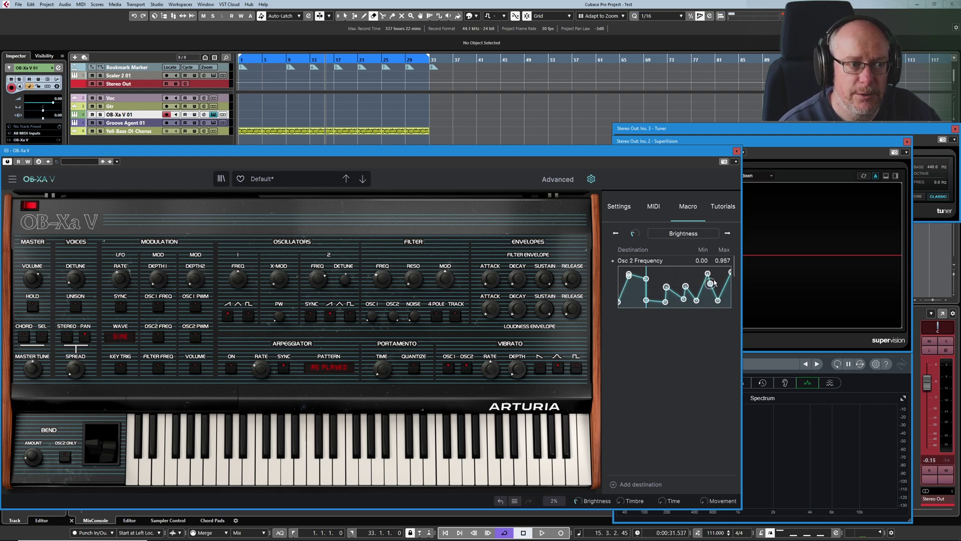
click(629, 275)
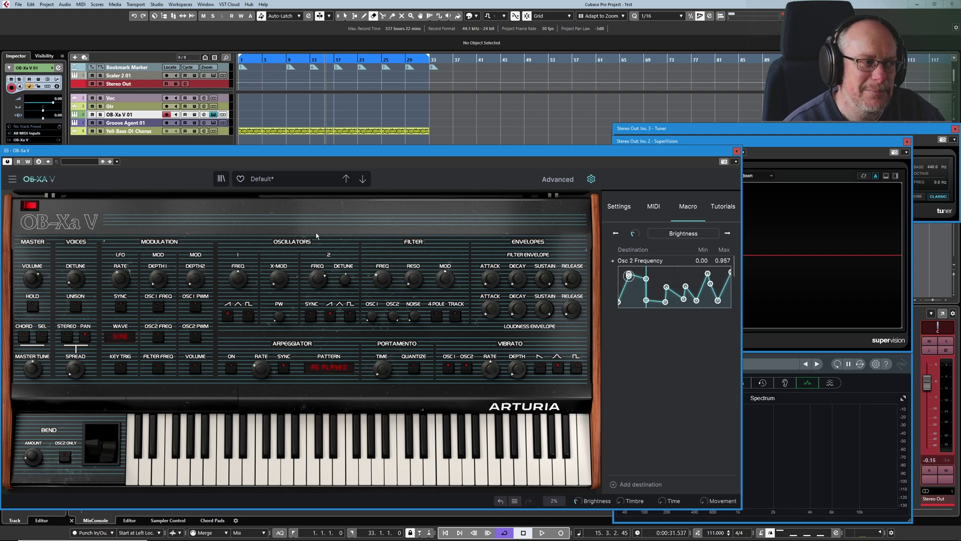
drag(319, 280, 319, 320)
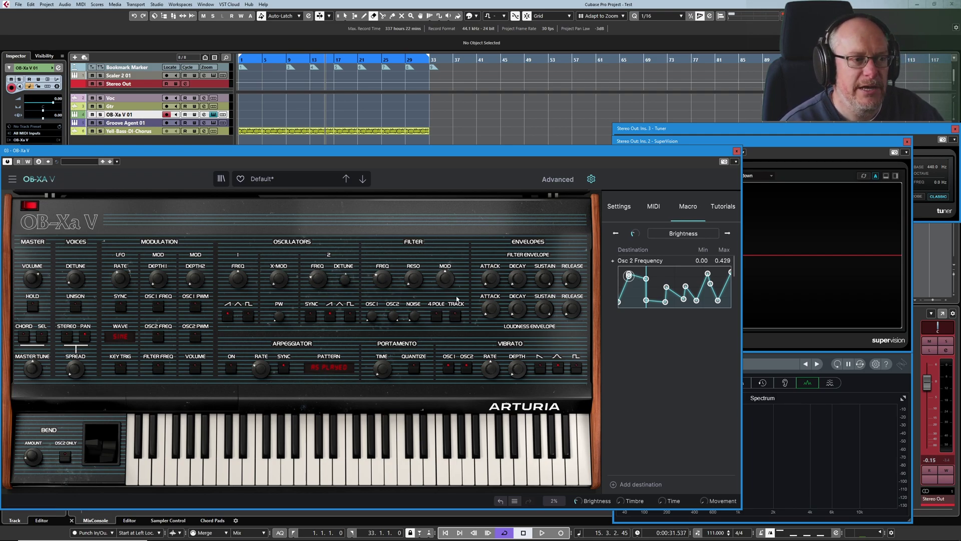
Add and reposition breakpoints in the early and middle parts of the curve, and sweep the Brightness macro to audition the zigzag shape.
click(670, 274)
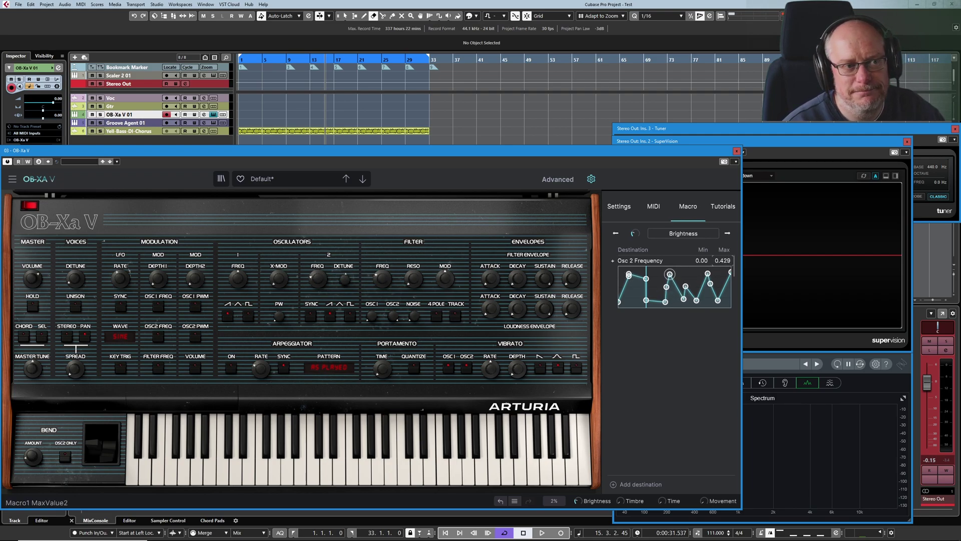
drag(646, 279, 687, 295)
click(678, 278)
click(666, 287)
click(655, 292)
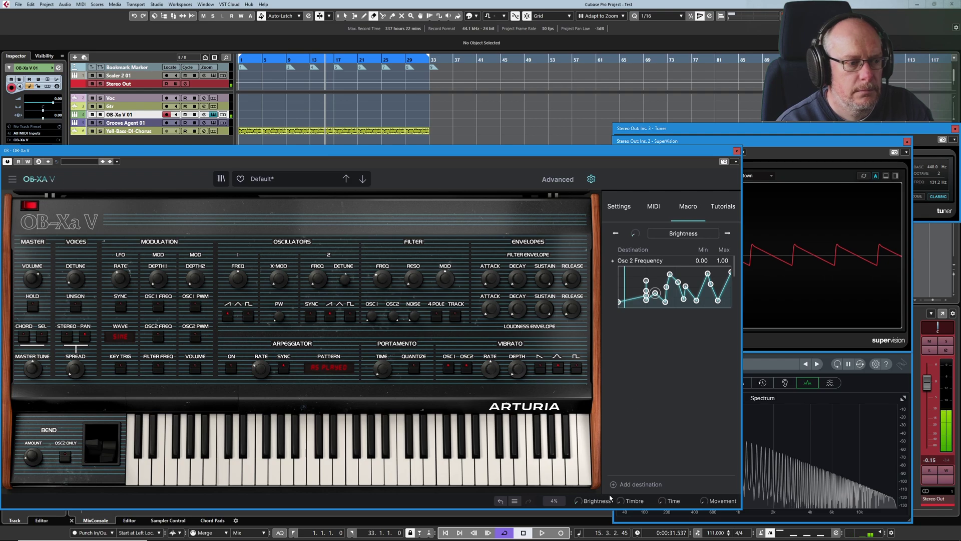
drag(578, 502, 578, 476)
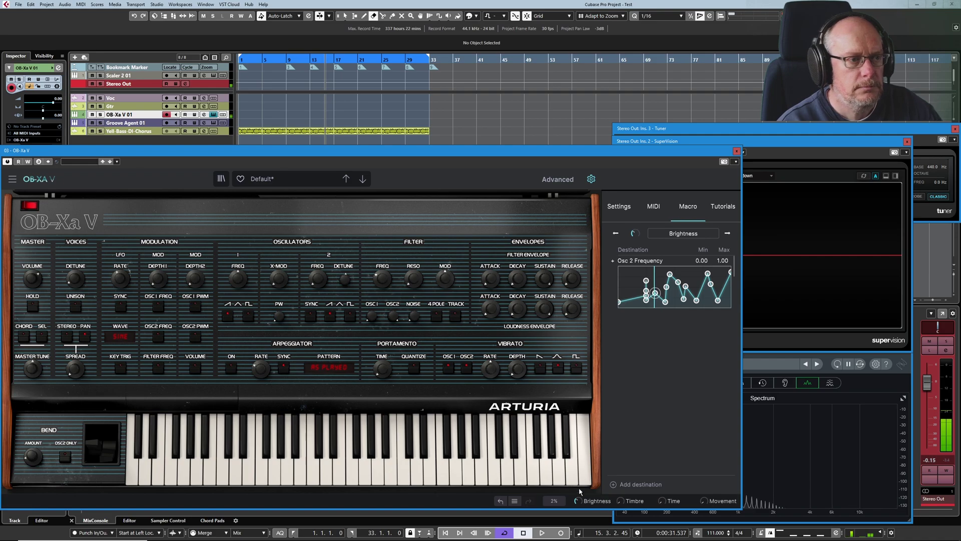
Delete the Osc 2 Frequency destination from the Brightness macro, assign it again, and expand its fresh response curve.
right_click(643, 264)
click(628, 272)
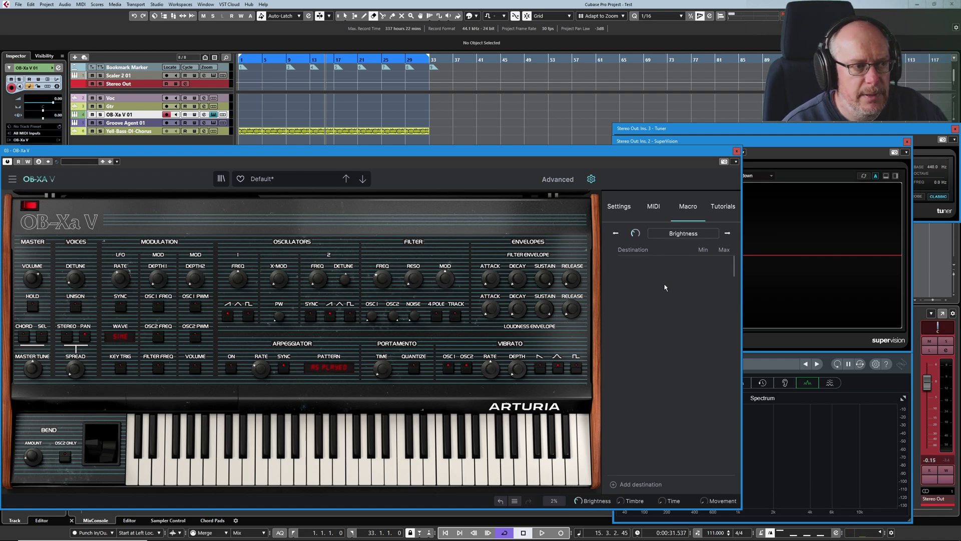
click(629, 485)
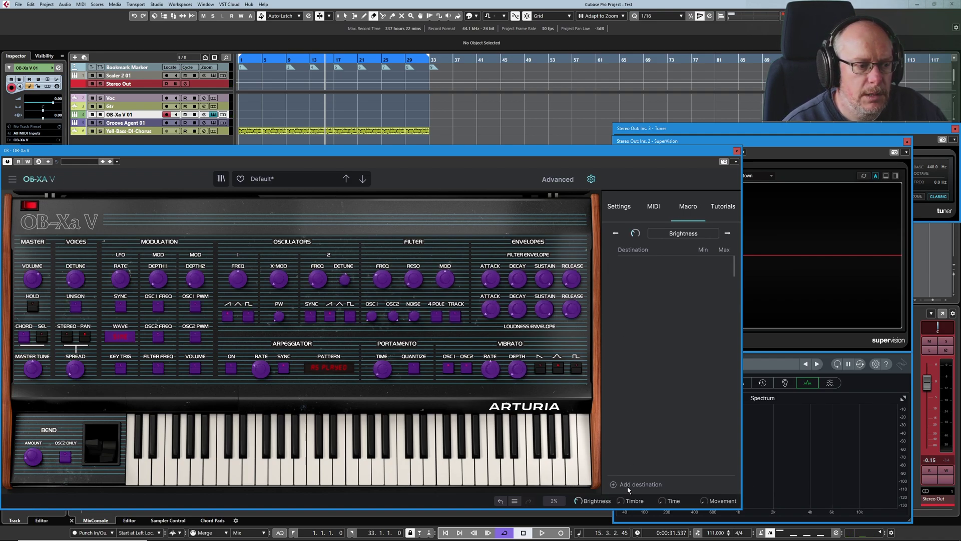
click(318, 278)
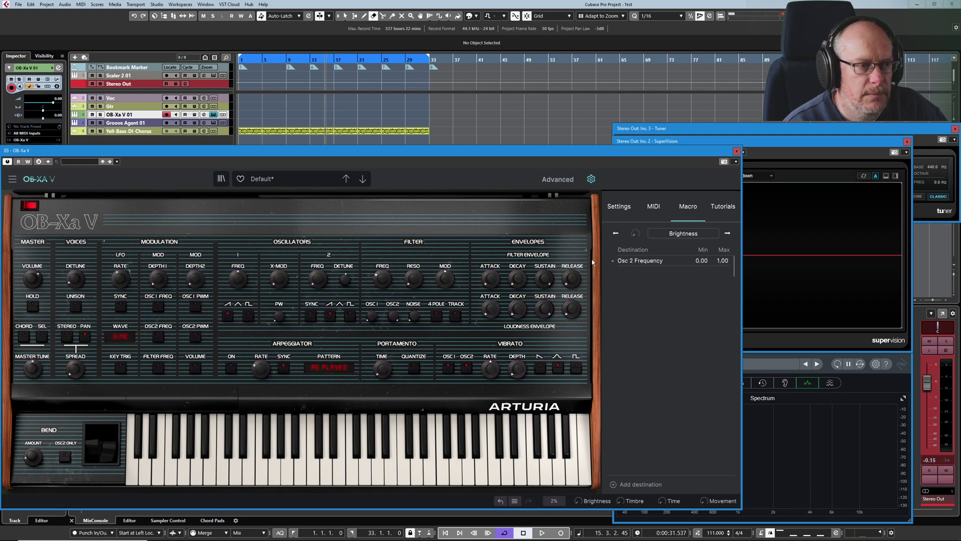
click(612, 261)
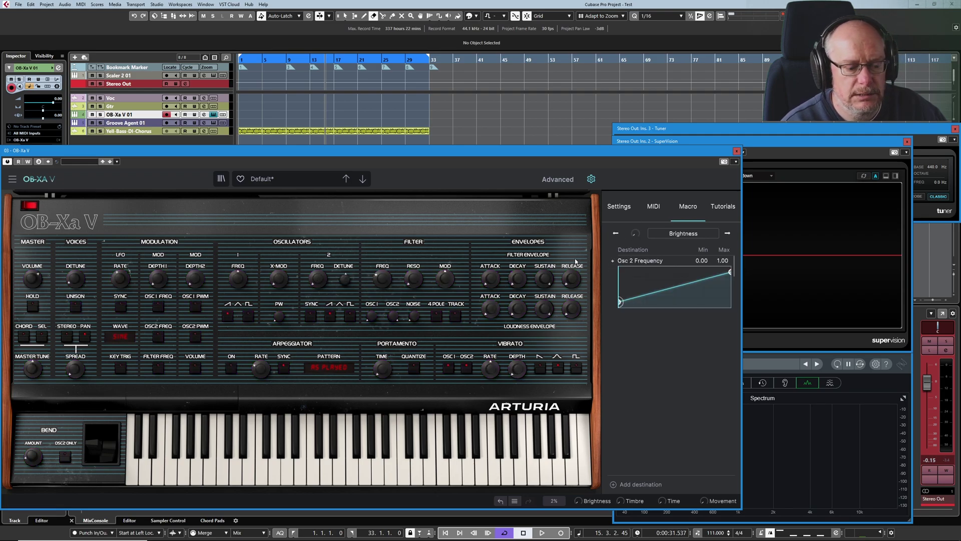
Raise the curve's start point and lower its end point for a shallow slope, and set Min to 0.400 and Max to 0.640.
mouse_move(578, 501)
mouse_down()
mouse_move(579, 440)
mouse_move(578, 501)
mouse_up()
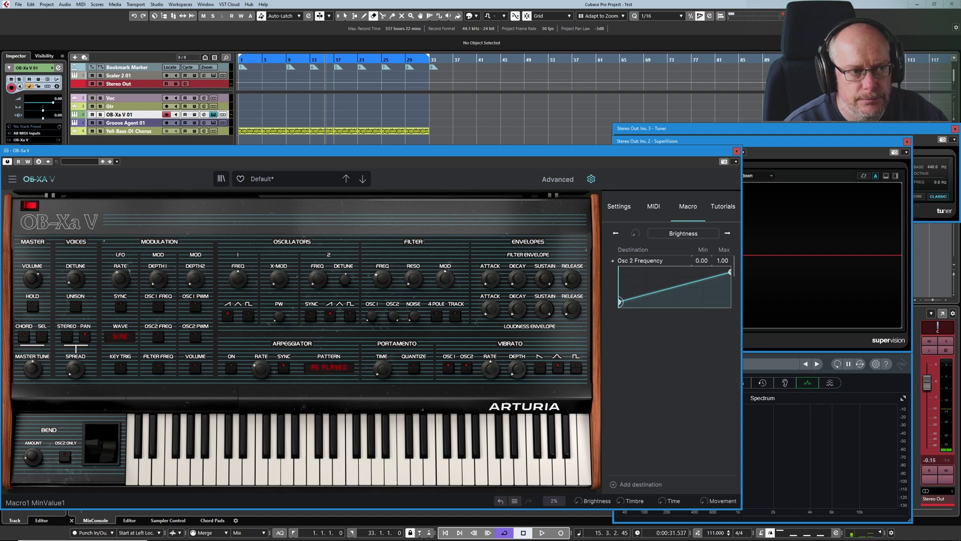
drag(619, 303, 617, 292)
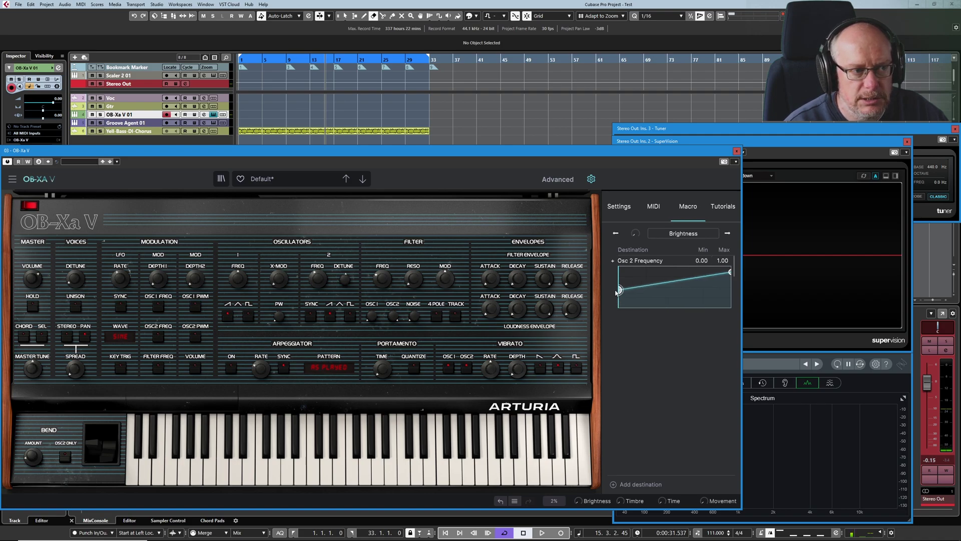
drag(726, 277, 725, 287)
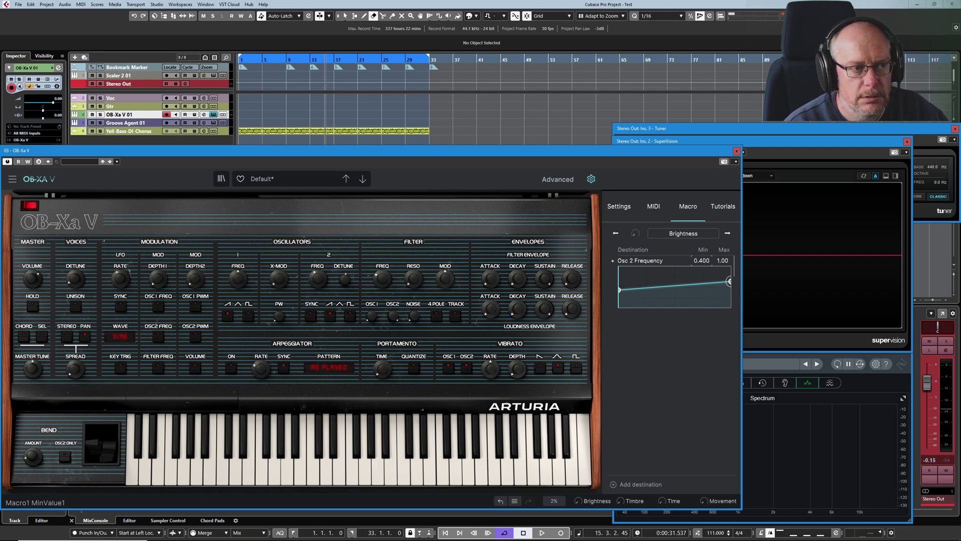
drag(722, 261, 722, 265)
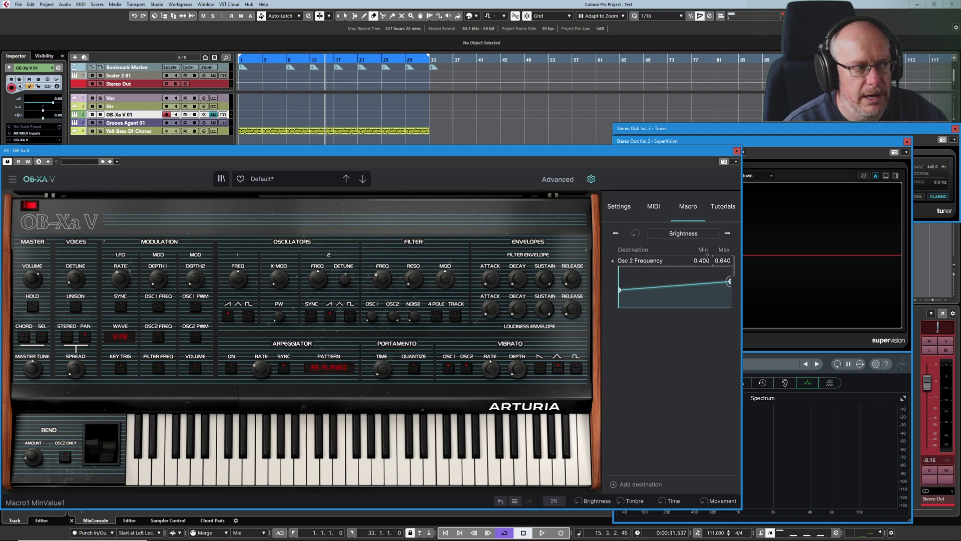
Turn the Osc 2 Frequency knob up and down to shift the destination's range, leaving Min at 0.221 and Max at 0.461.
mouse_move(321, 284)
drag(321, 285, 321, 289)
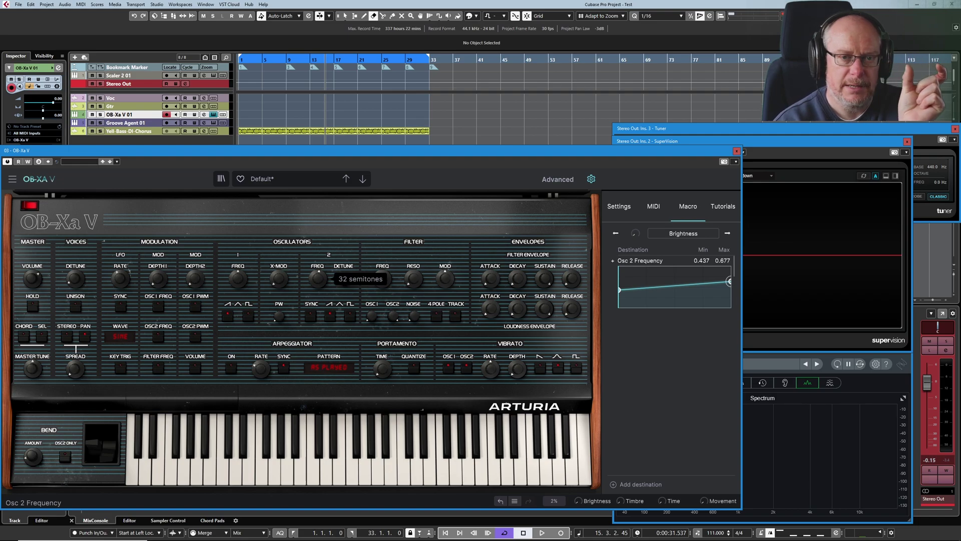
drag(320, 289, 321, 283)
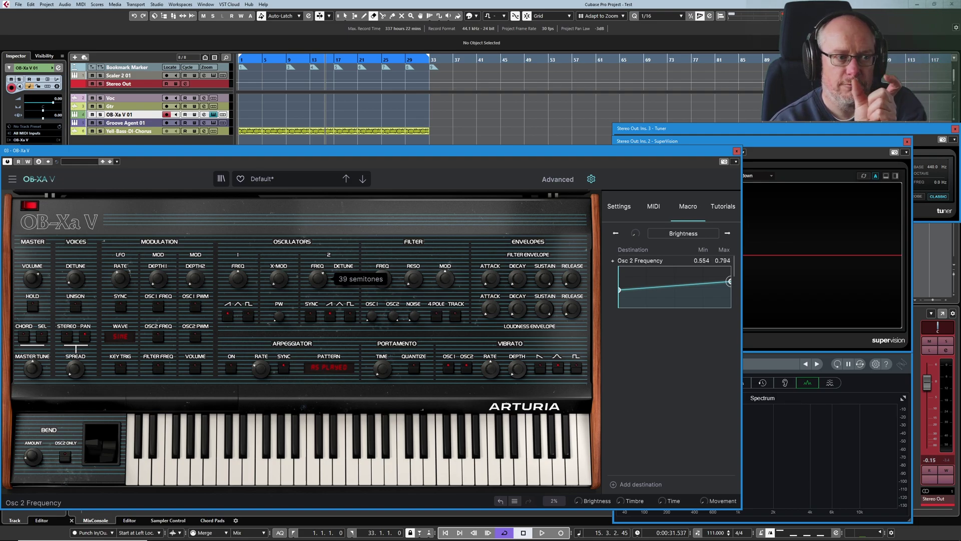
drag(320, 282, 321, 302)
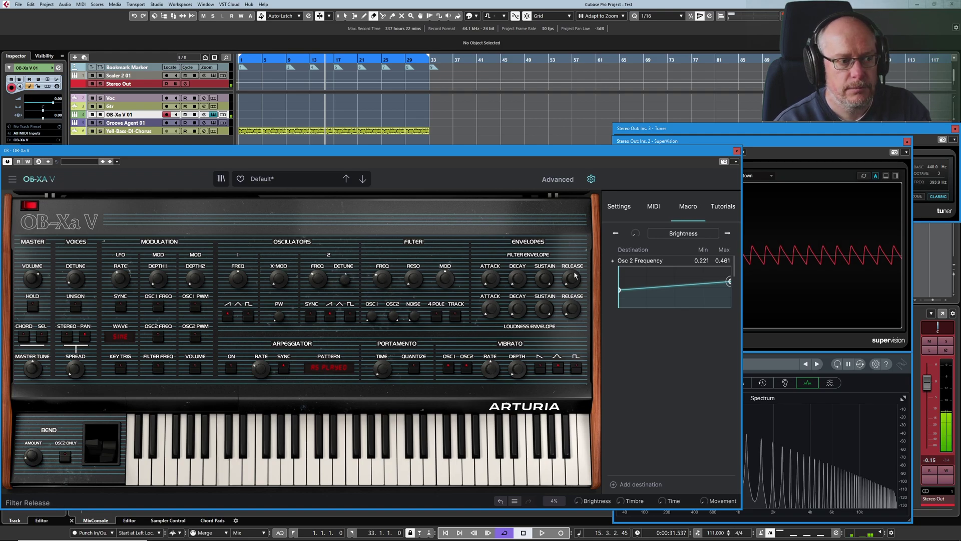
Sweep the Brightness macro before and after raising the Osc 2 Frequency destination's Max to 0.749.
drag(576, 502, 576, 461)
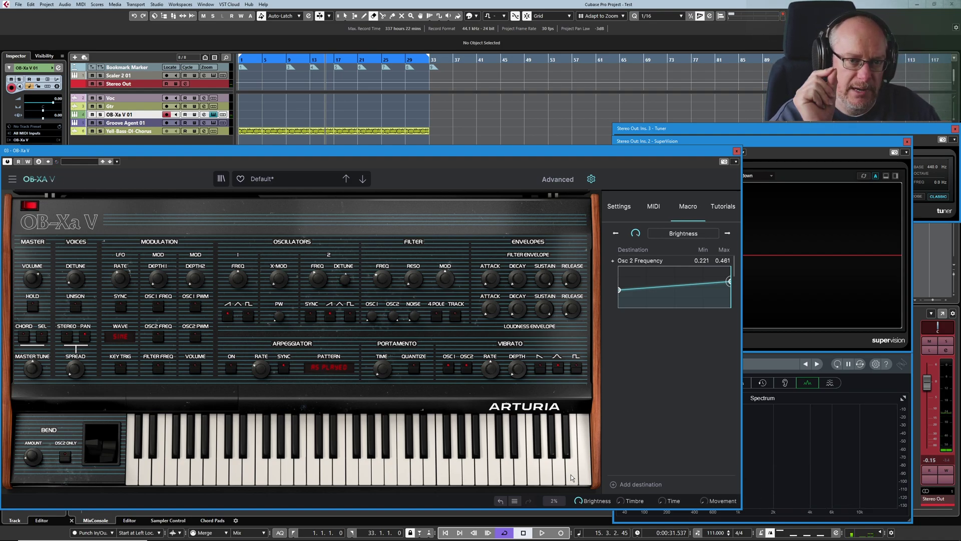
drag(722, 260, 722, 252)
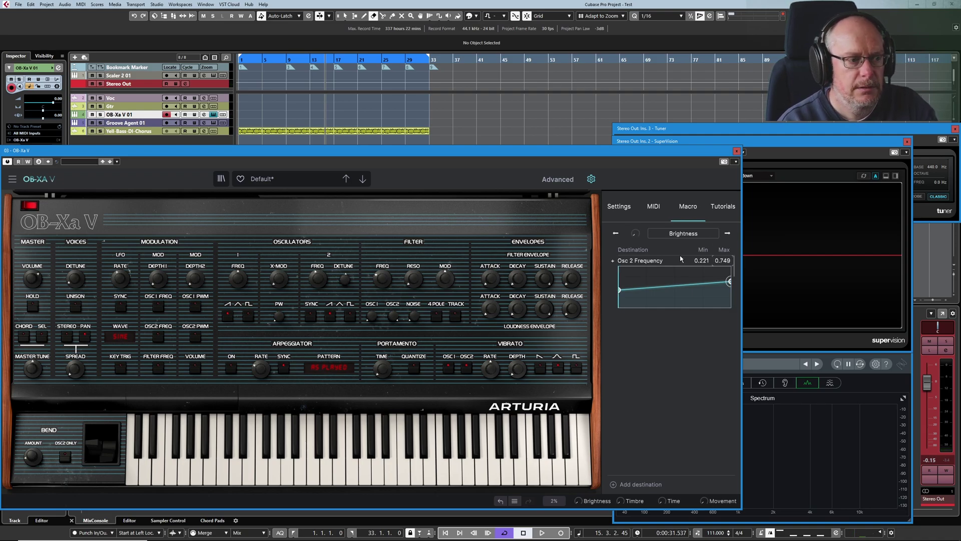
drag(641, 240, 641, 213)
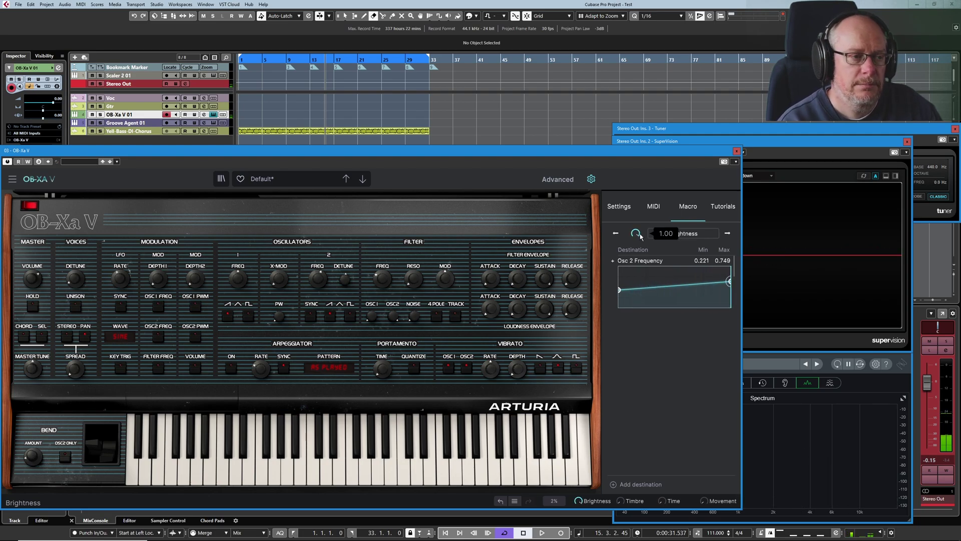
Lower the curve's start point to the minimum, bring the destination's Min to 0.00 and Max to 1.000, and audition with the Brightness macro.
drag(619, 293, 610, 363)
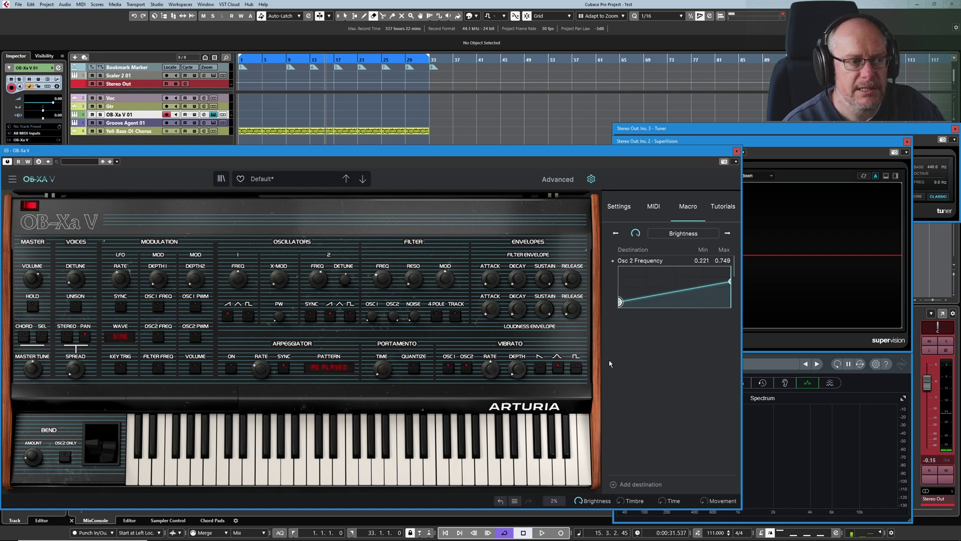
drag(321, 276, 321, 340)
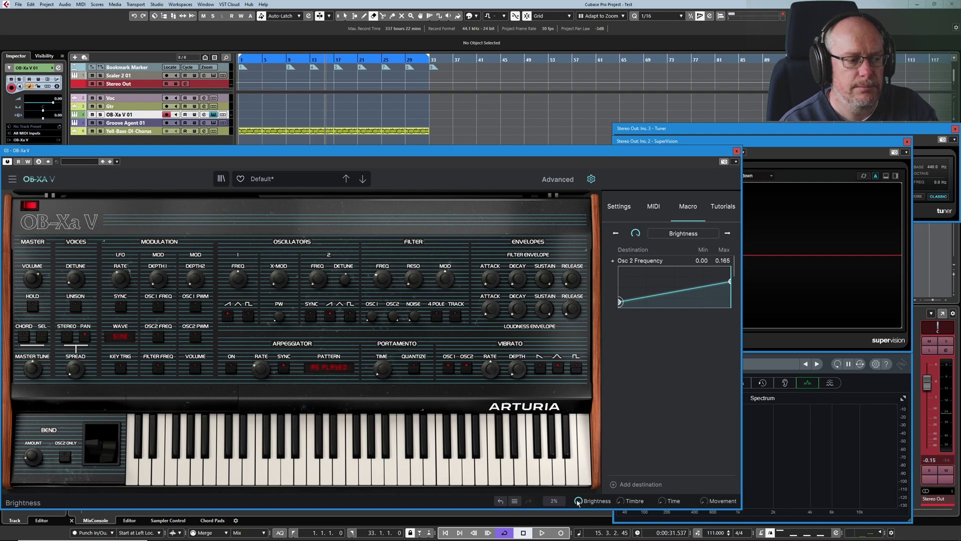
mouse_move(635, 233)
mouse_down()
mouse_move(636, 286)
mouse_move(635, 205)
mouse_up()
drag(722, 261, 722, 211)
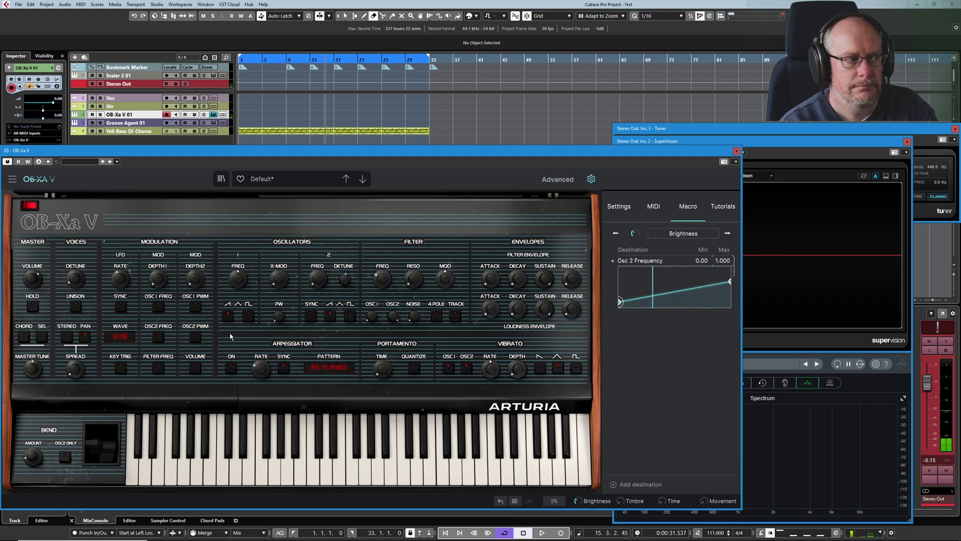
mouse_move(634, 231)
mouse_down()
mouse_move(634, 220)
mouse_move(634, 231)
mouse_up()
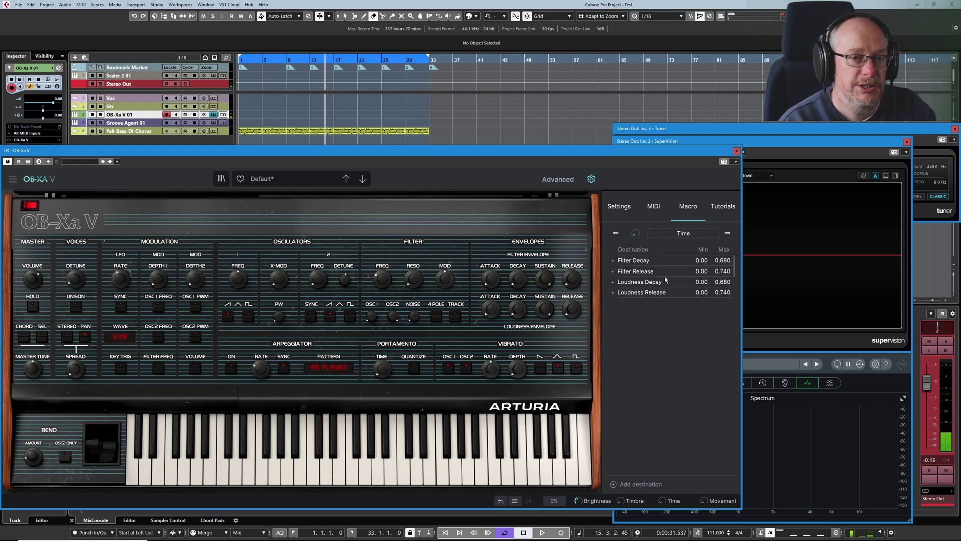
Show the Time macro's settings and raise its value to 1.00.
drag(634, 234, 634, 134)
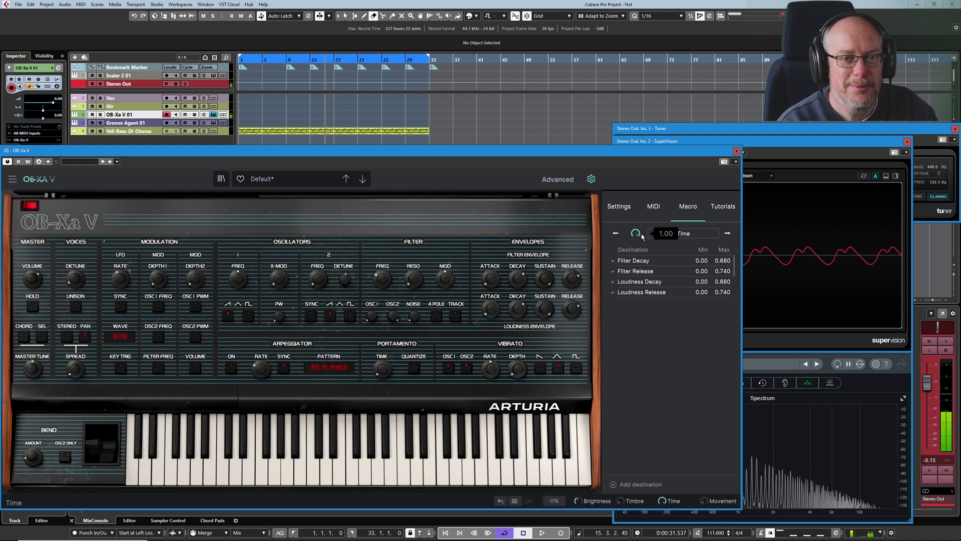